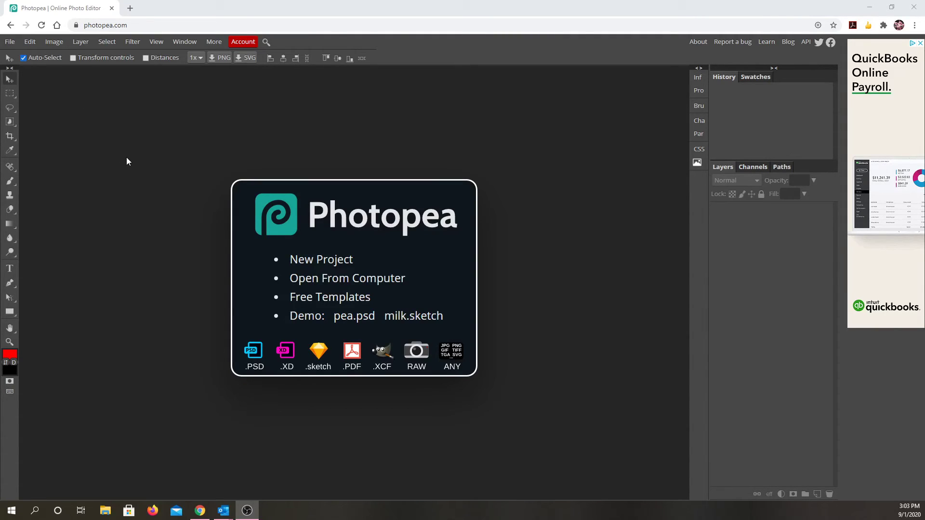
Focus the Photopea window and bring up the File menu.
click(128, 161)
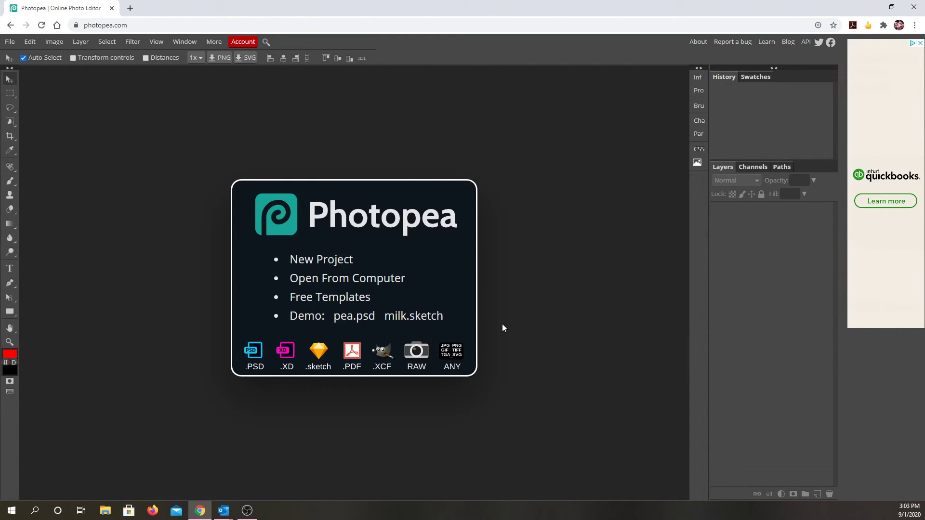
click(10, 43)
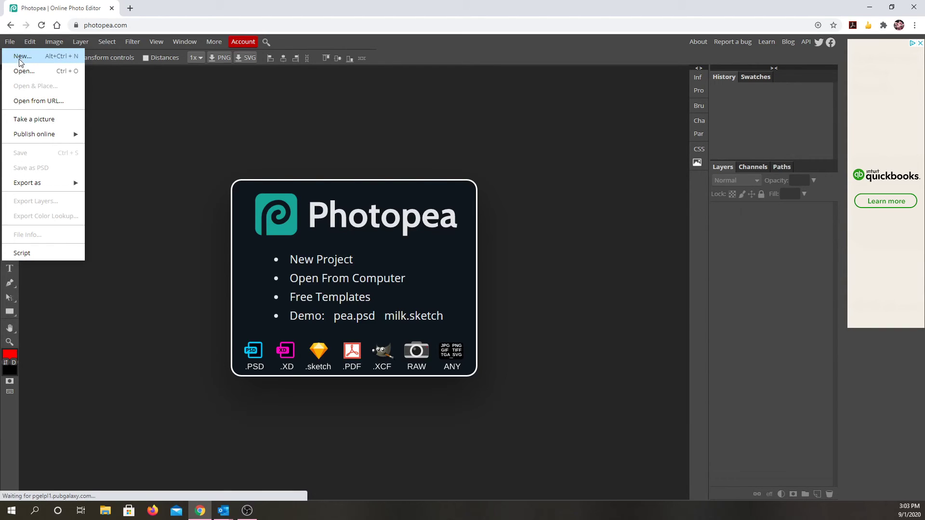
Open Moon1stTry.jpg from the Desktop.
click(21, 70)
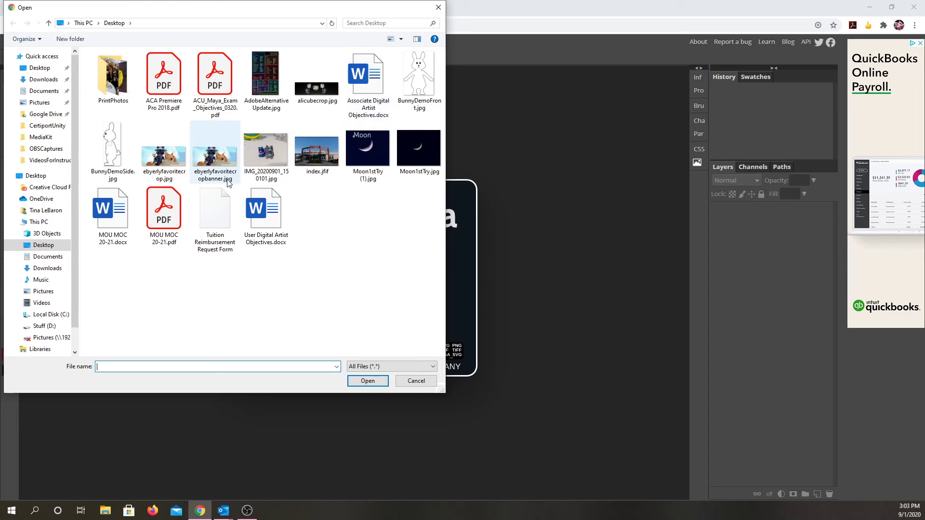
click(416, 149)
click(380, 380)
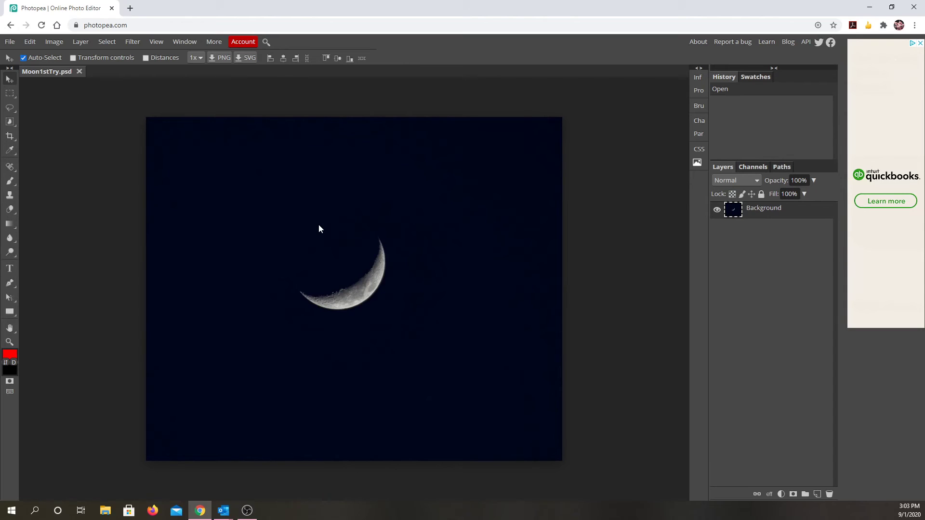
Draw a first crop box around the crescent, adjust and tilt it, then cancel it.
click(8, 139)
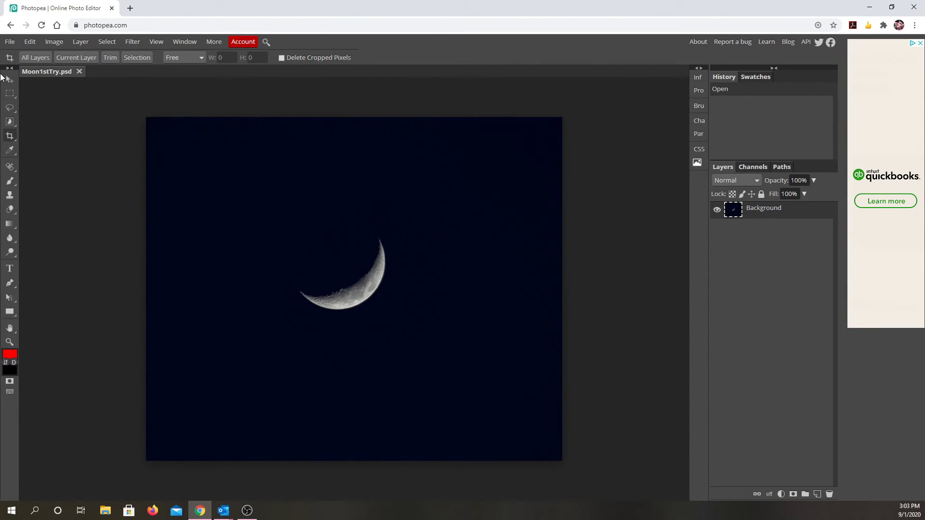
click(8, 79)
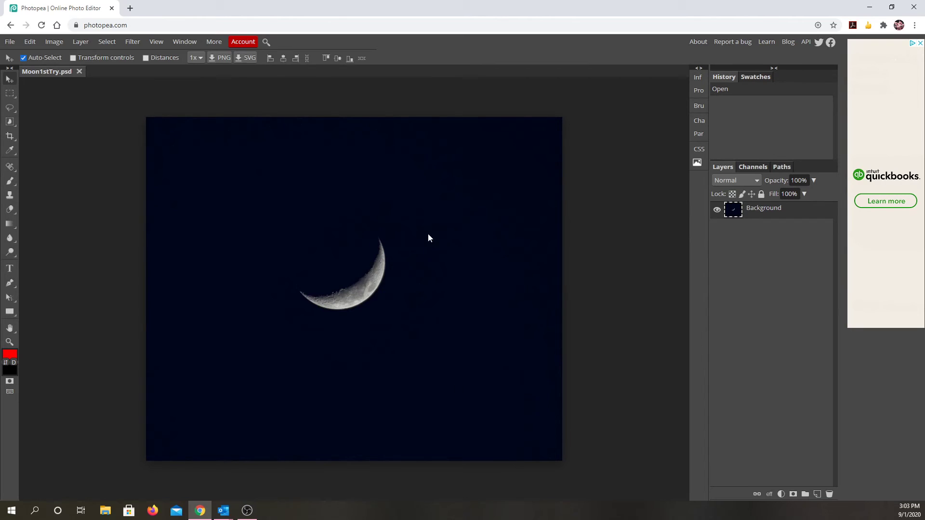
click(10, 93)
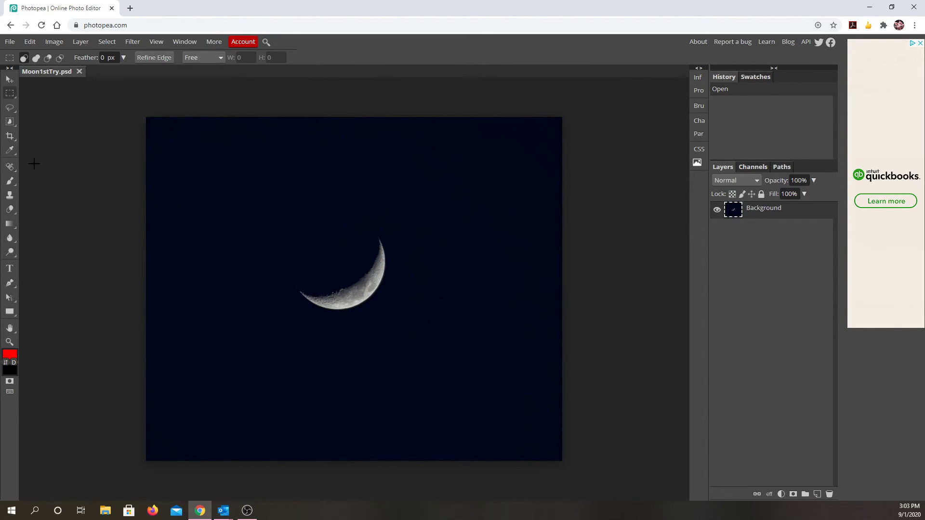
click(9, 136)
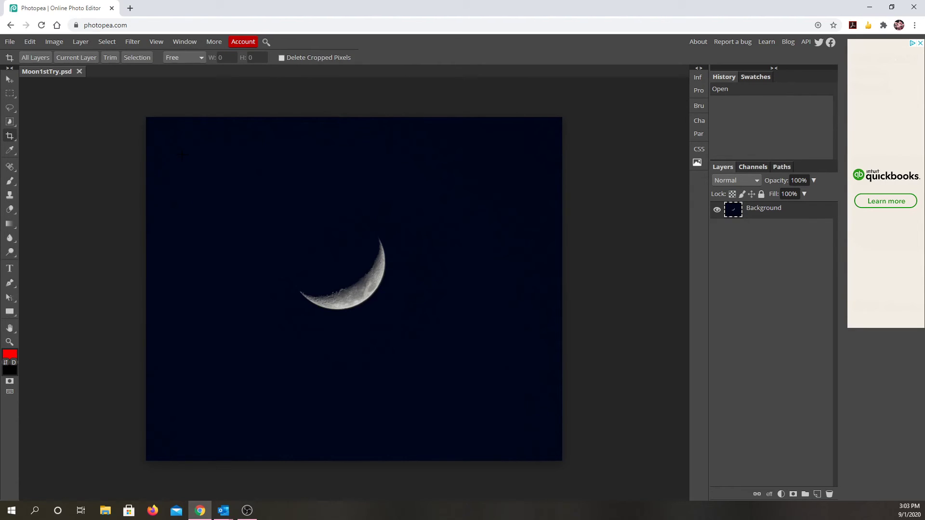
drag(182, 150, 514, 434)
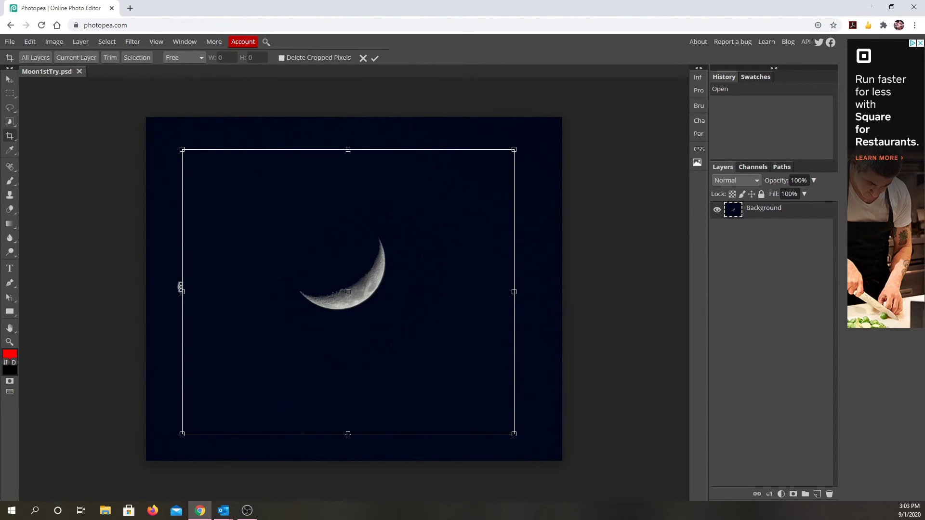
drag(182, 291, 228, 296)
drag(370, 433, 365, 341)
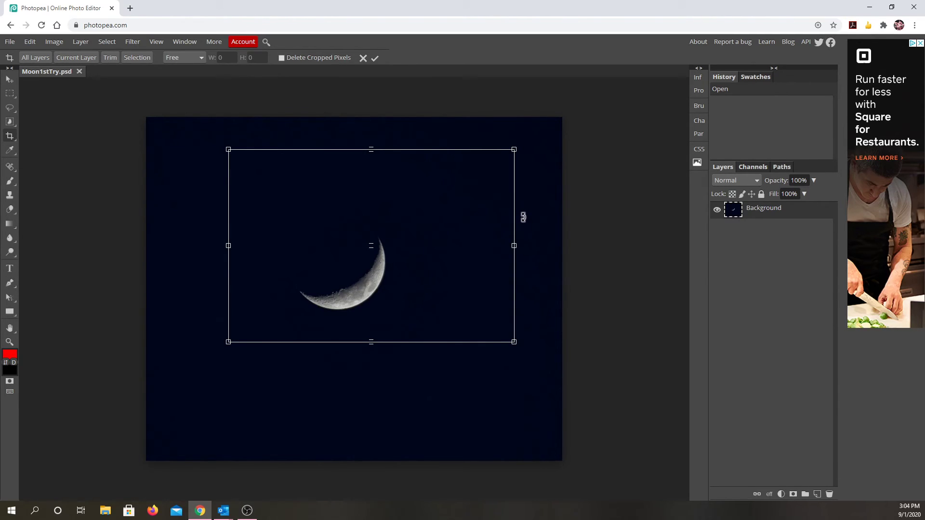
drag(523, 214, 530, 236)
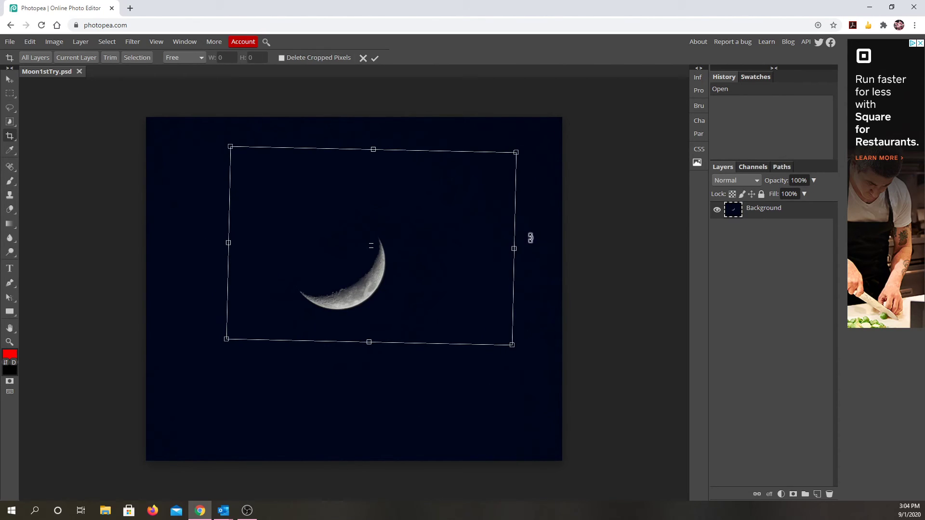
key(Escape)
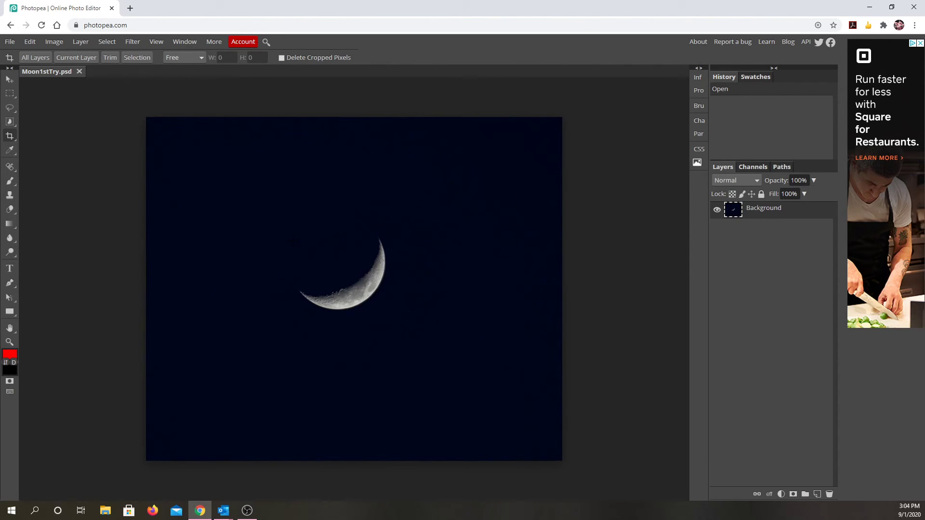
Draw a new crop box around the crescent, trim bottom, top and left, and apply it.
drag(221, 167, 475, 400)
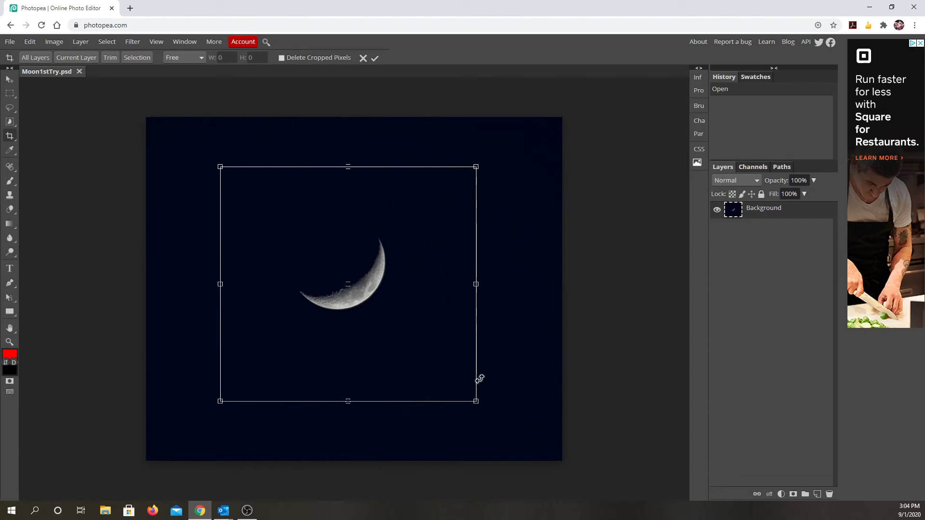
drag(347, 401, 348, 366)
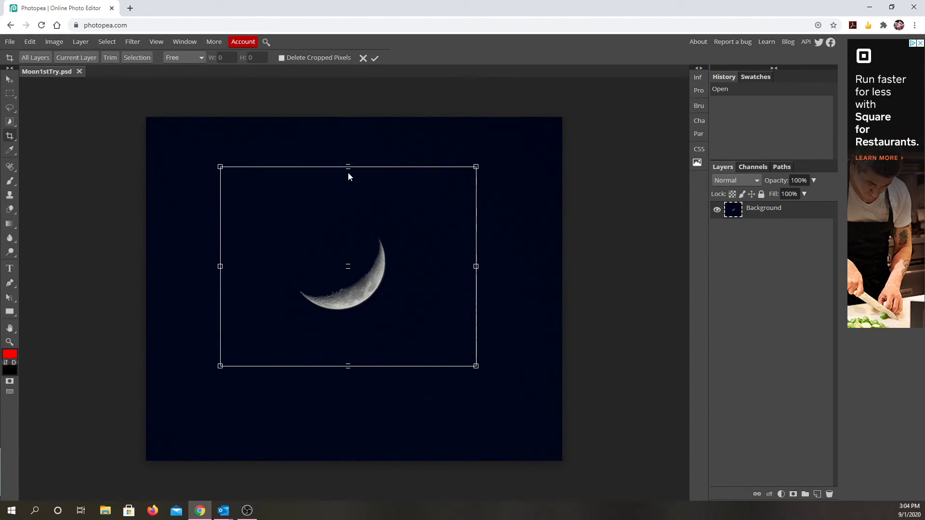
drag(348, 174, 353, 189)
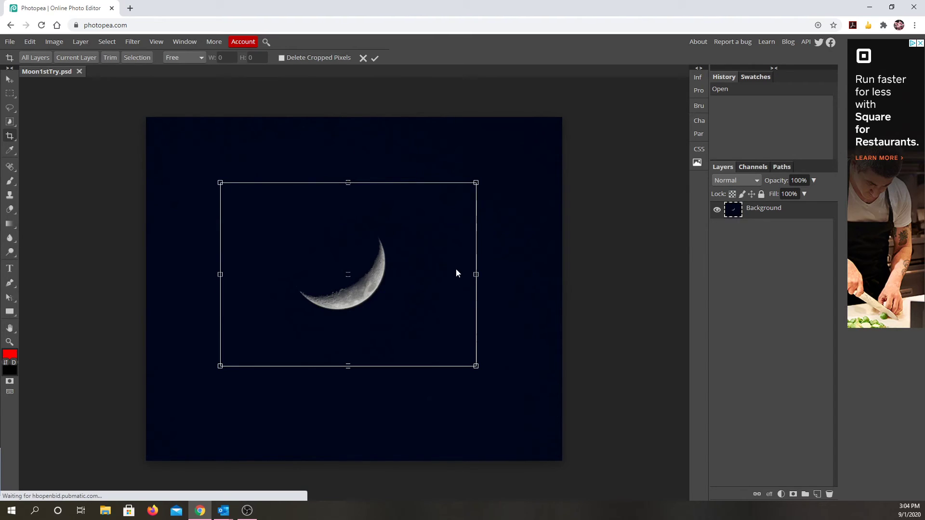
drag(220, 274, 229, 275)
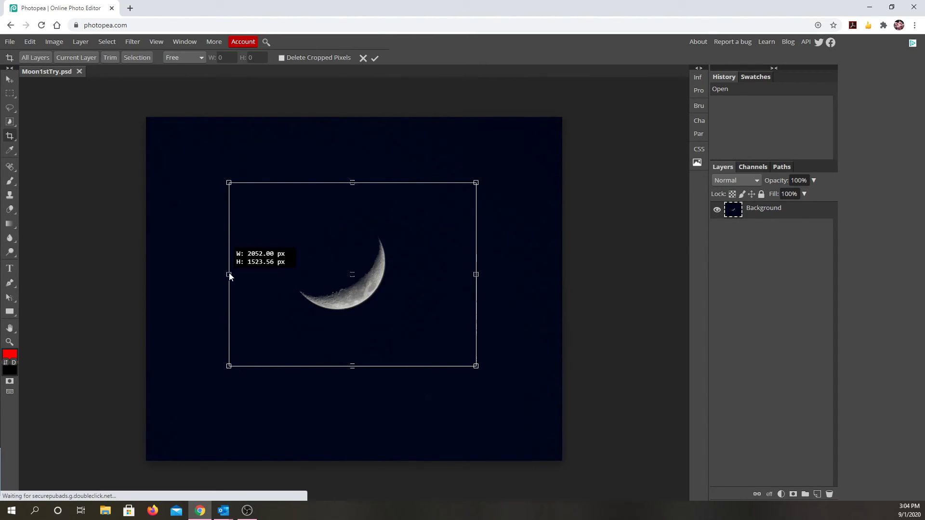
double_click(322, 281)
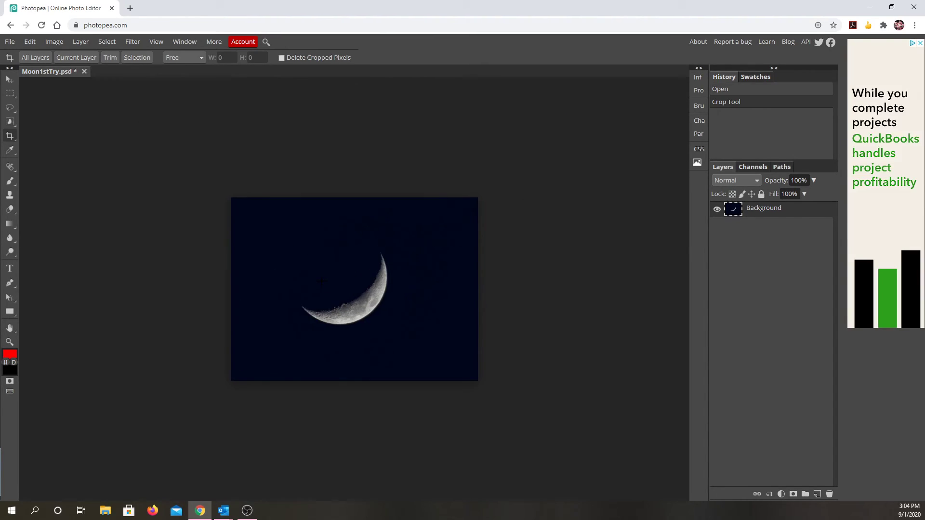
Start a text layer with the Type tool near the photo's top-left.
click(14, 270)
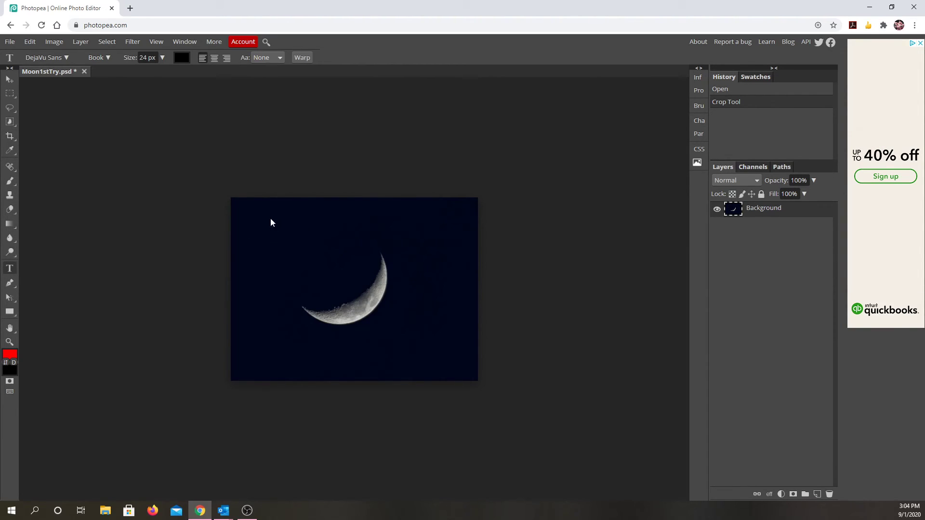
click(250, 225)
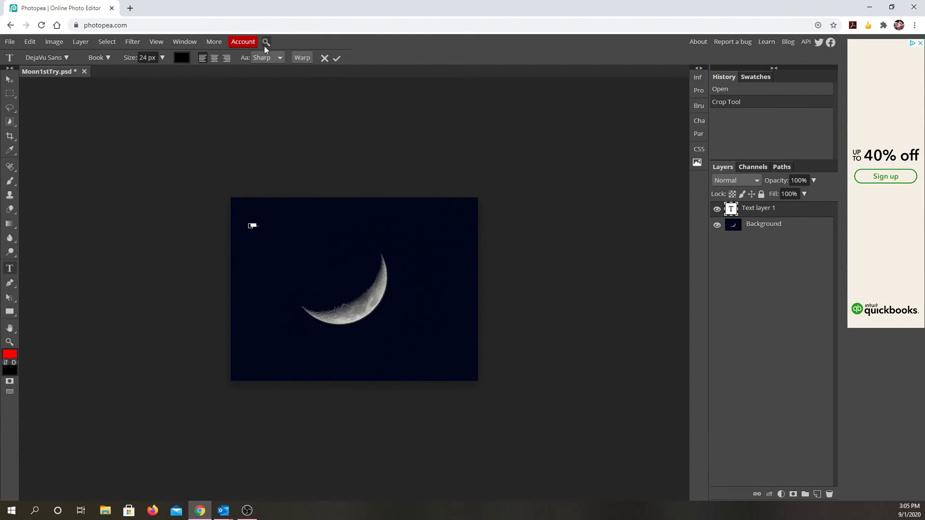
Commit the Moon text, zoom in twice, and hide the Background layer.
click(12, 344)
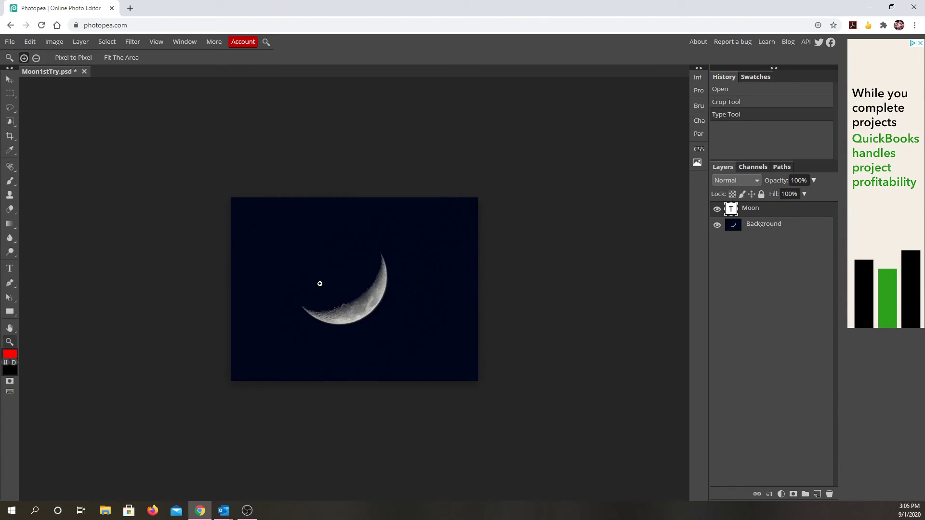
click(320, 284)
click(320, 284)
click(717, 225)
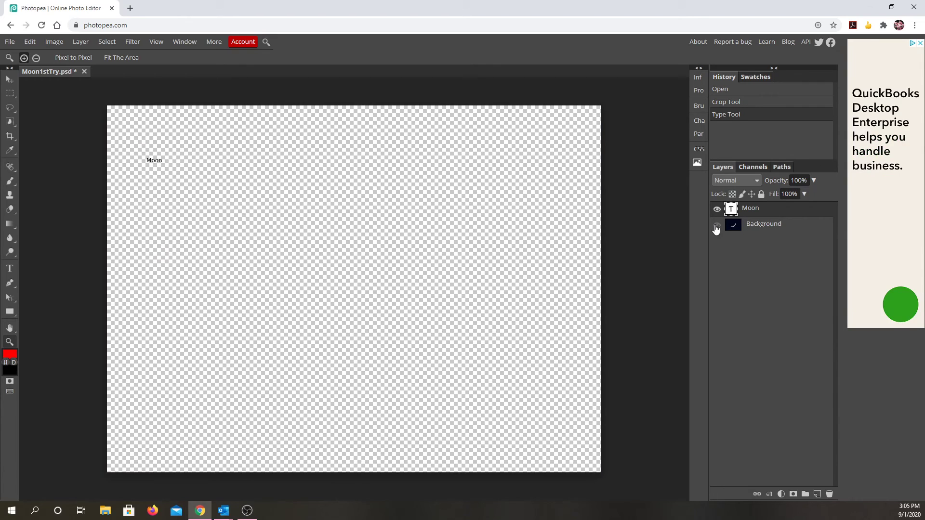
click(718, 230)
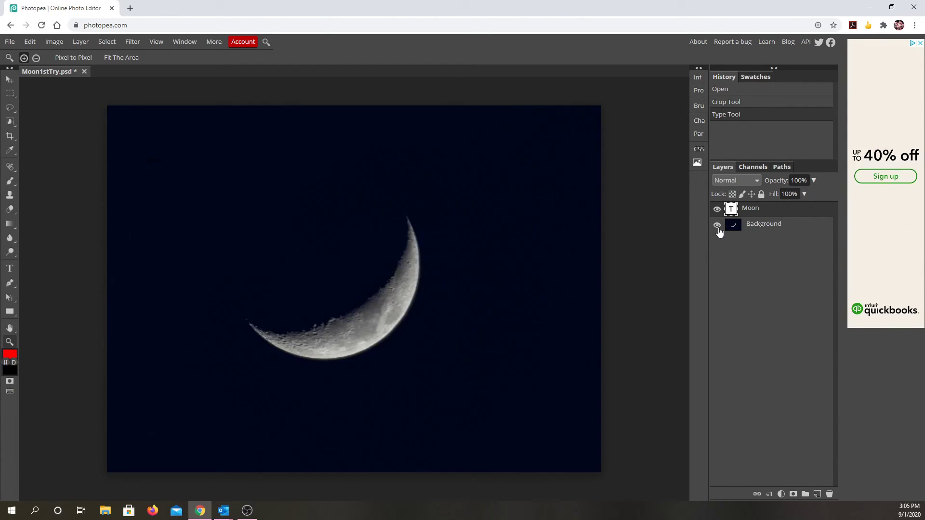
click(718, 230)
click(718, 230)
click(718, 229)
click(717, 230)
click(716, 210)
click(717, 210)
click(715, 226)
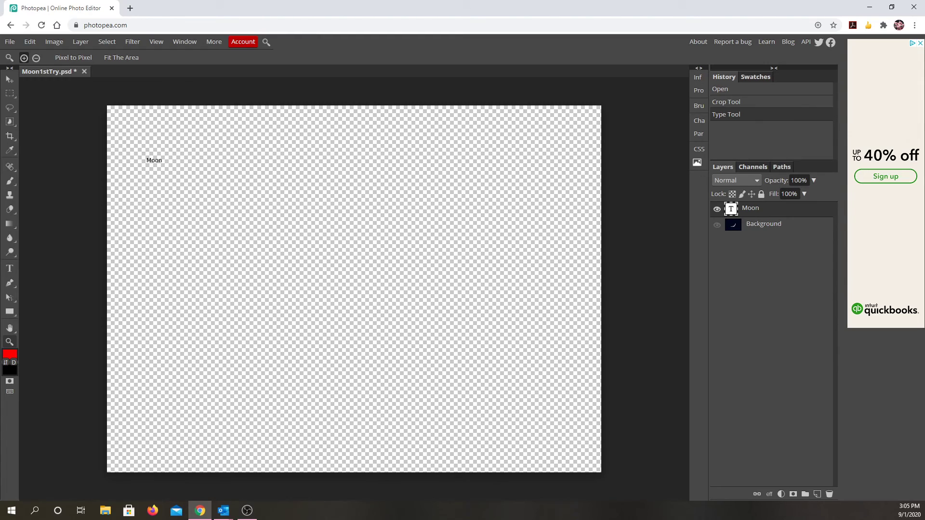
Select the word Moon with the Type tool, keeping the Background hidden.
click(9, 268)
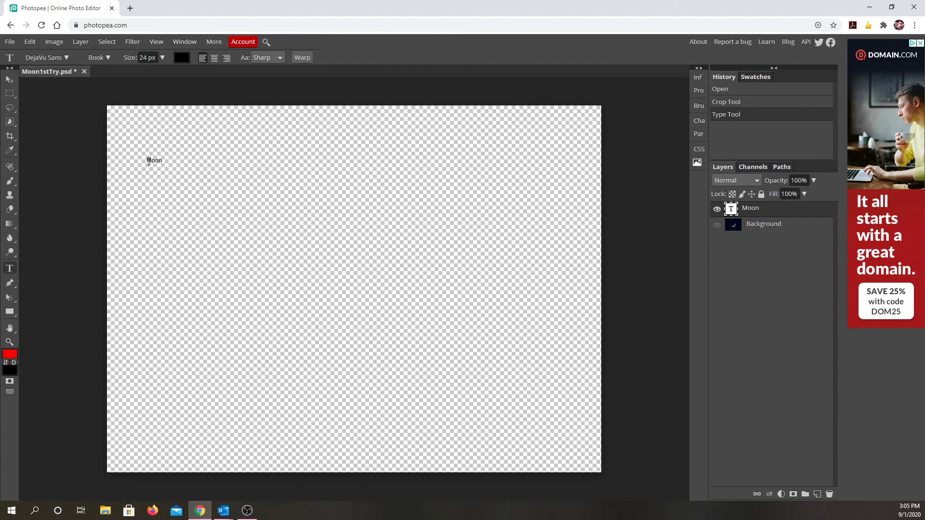
drag(148, 160, 173, 159)
click(717, 224)
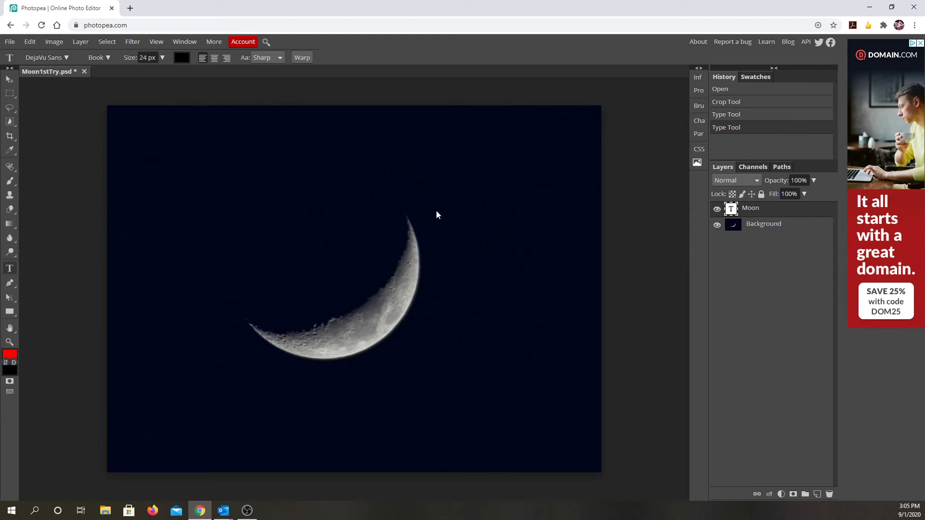
click(717, 224)
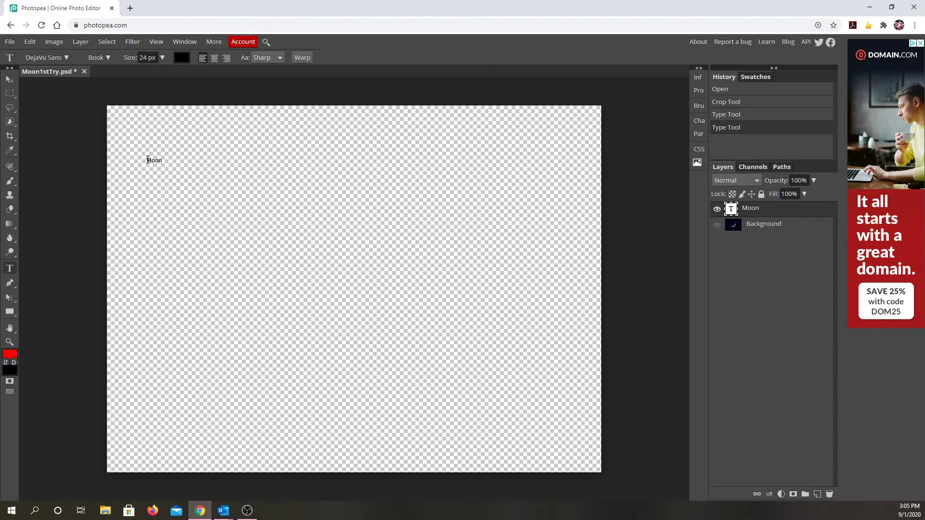
Set the Moon text size to 400 px and move it lower on the canvas.
double_click(148, 160)
click(163, 58)
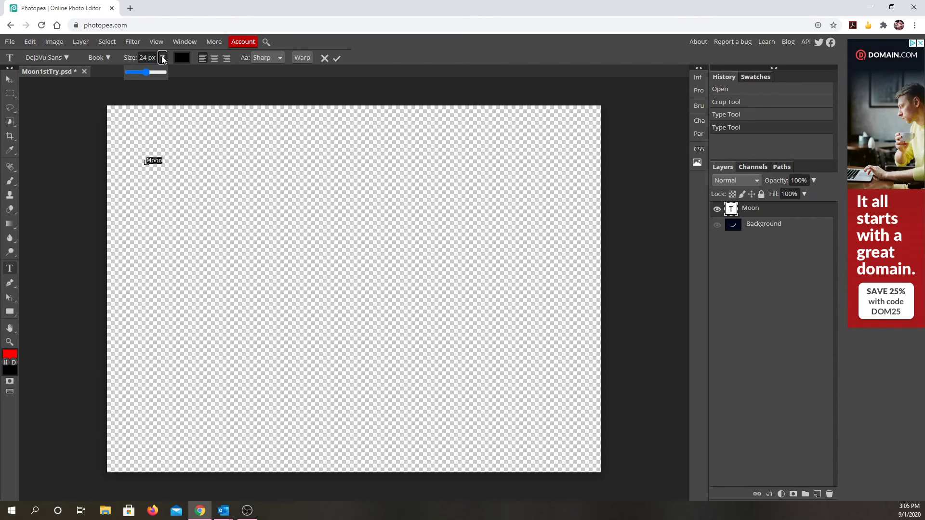
click(156, 73)
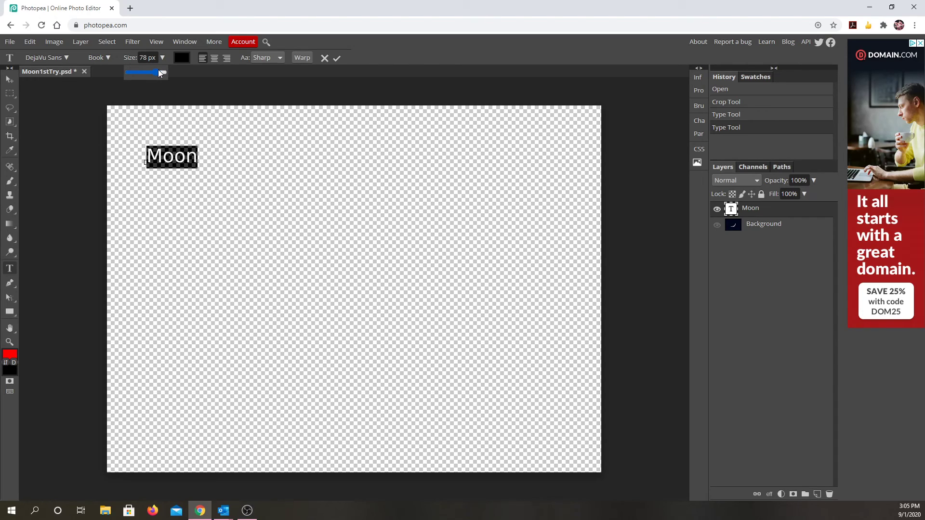
click(162, 58)
click(144, 57)
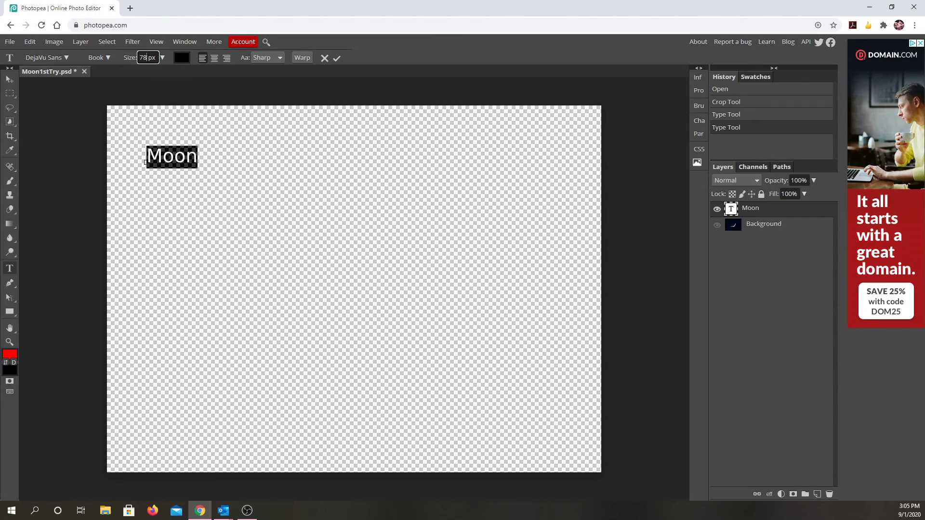
double_click(143, 58)
key(Return)
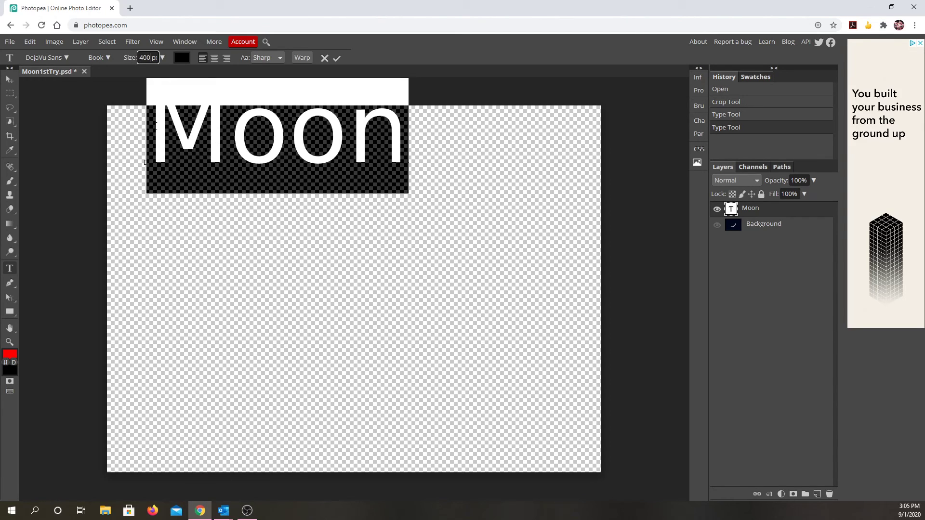
click(10, 79)
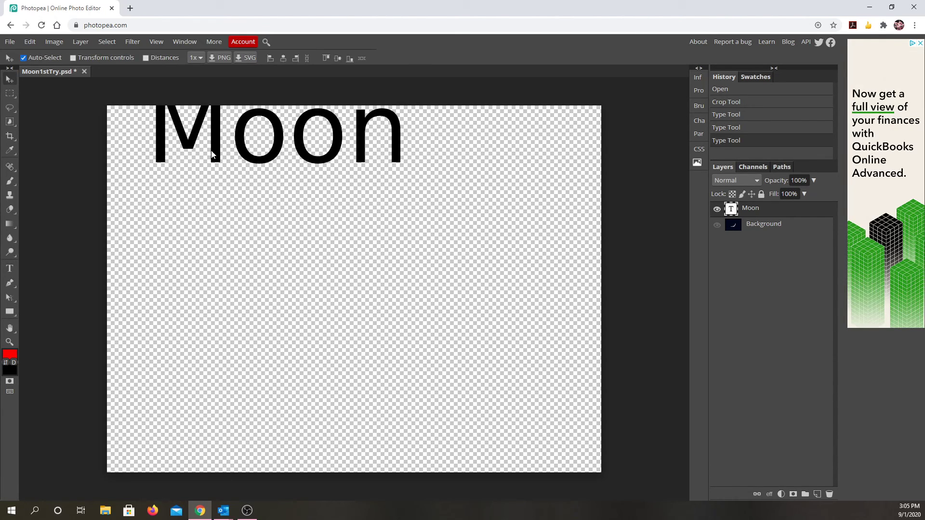
drag(212, 152, 208, 198)
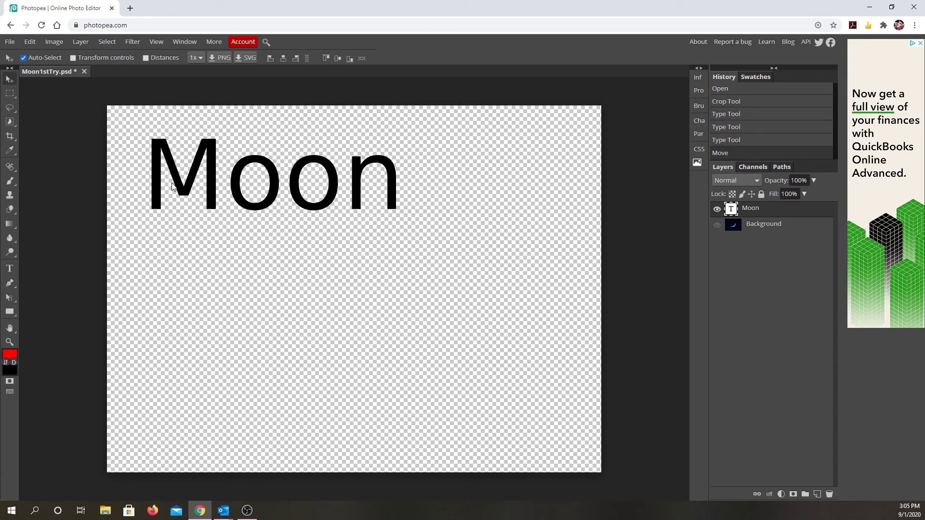
Restyle Moon as white Delius Swash Caps, reveal the crescent Background, and nudge the text.
click(10, 268)
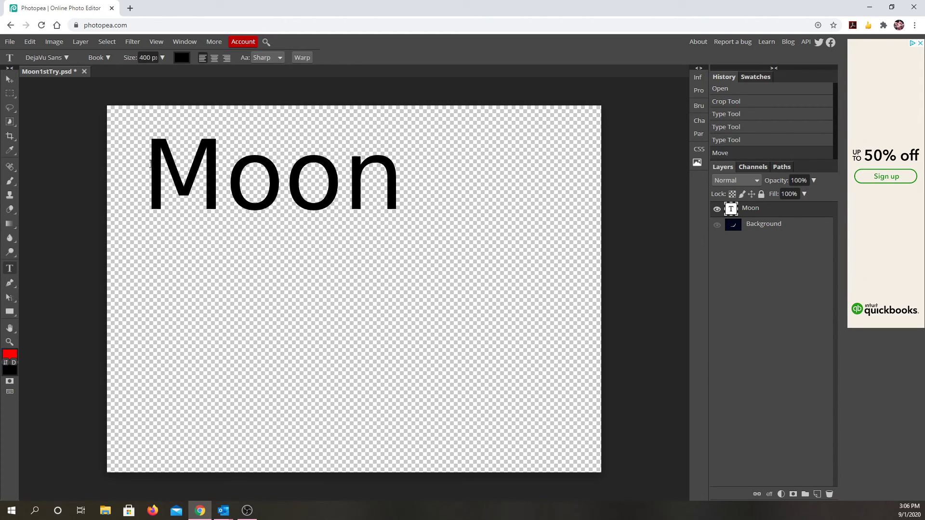
drag(144, 185, 442, 201)
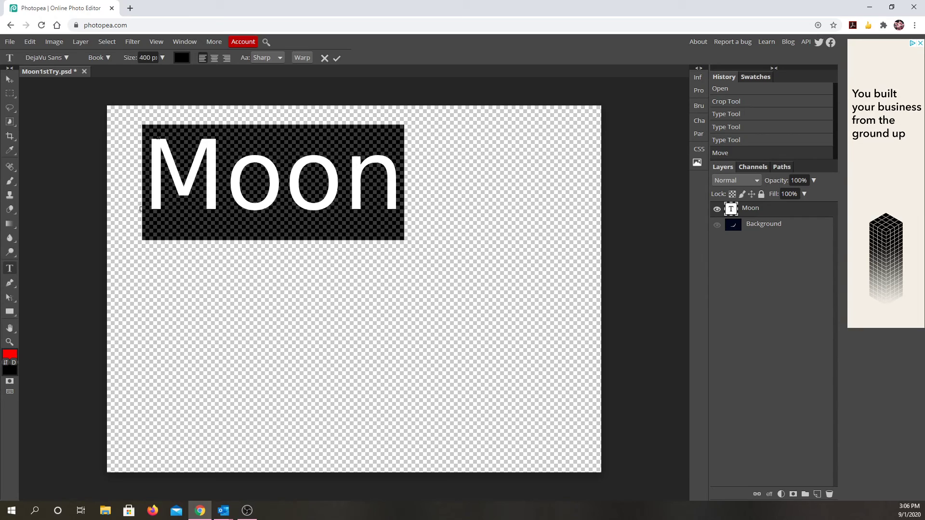
click(182, 57)
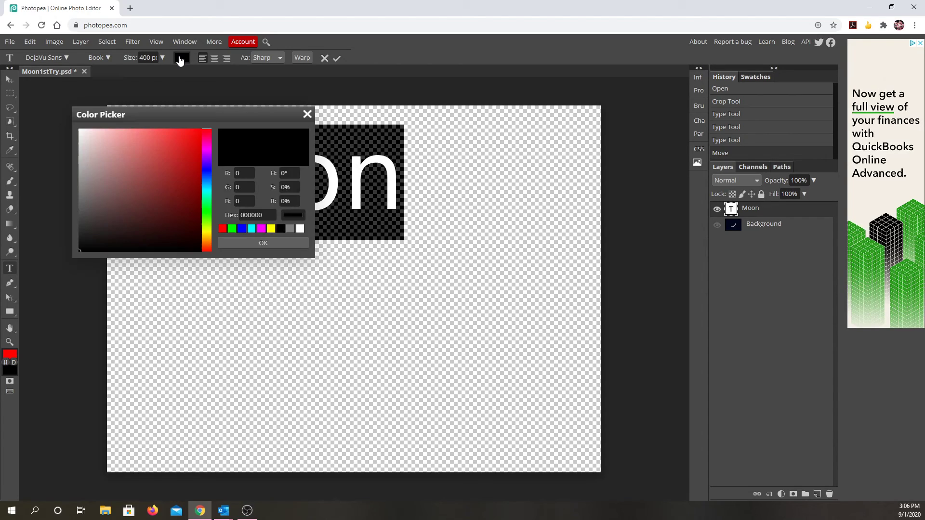
click(300, 230)
click(277, 242)
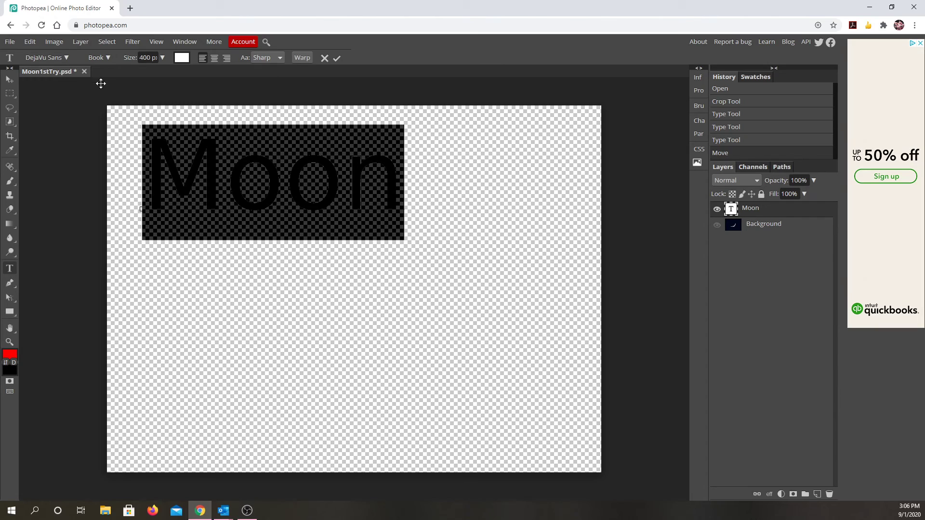
click(66, 58)
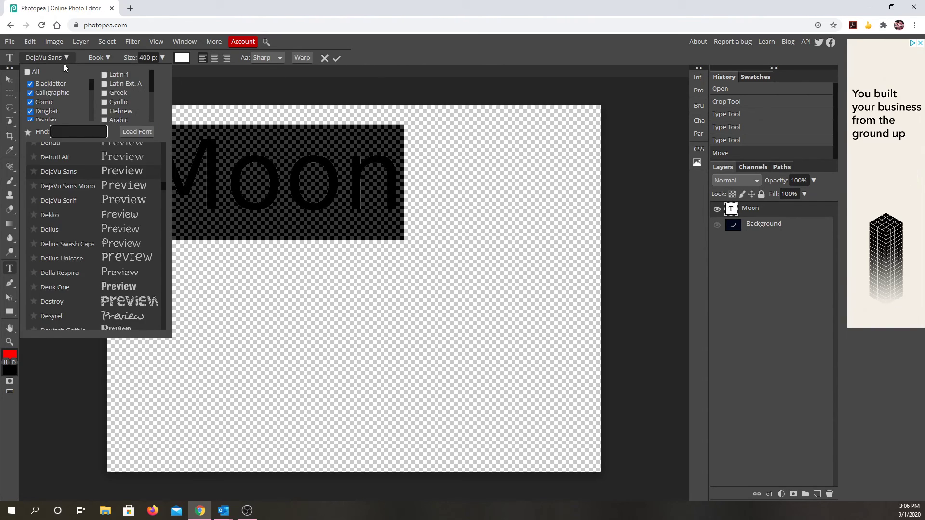
click(131, 248)
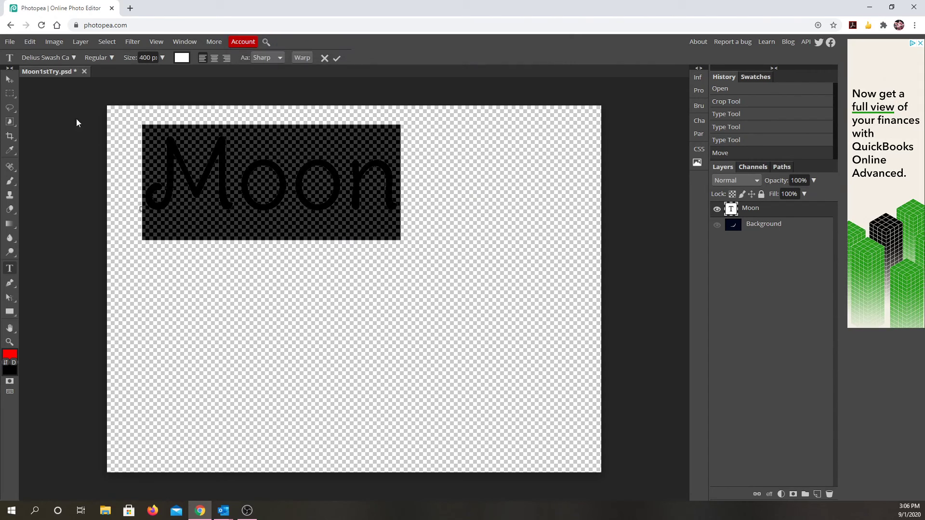
click(9, 79)
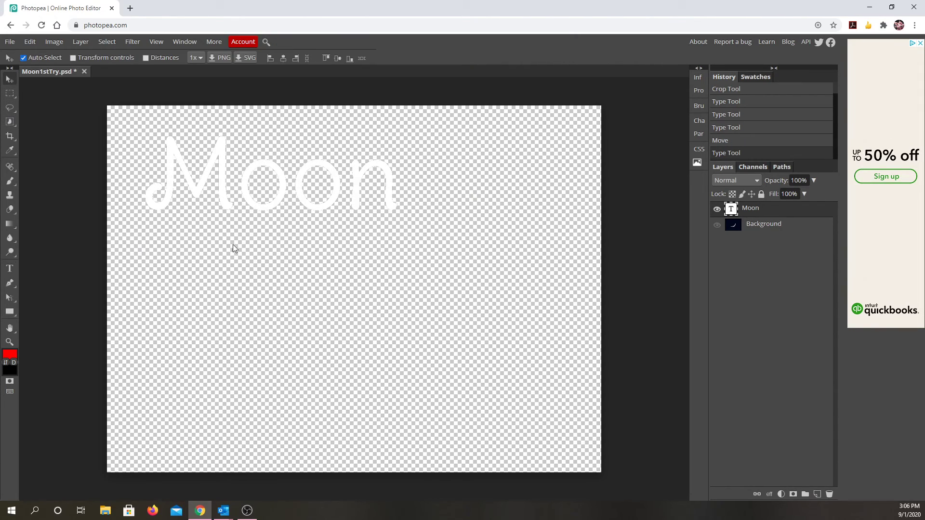
click(717, 225)
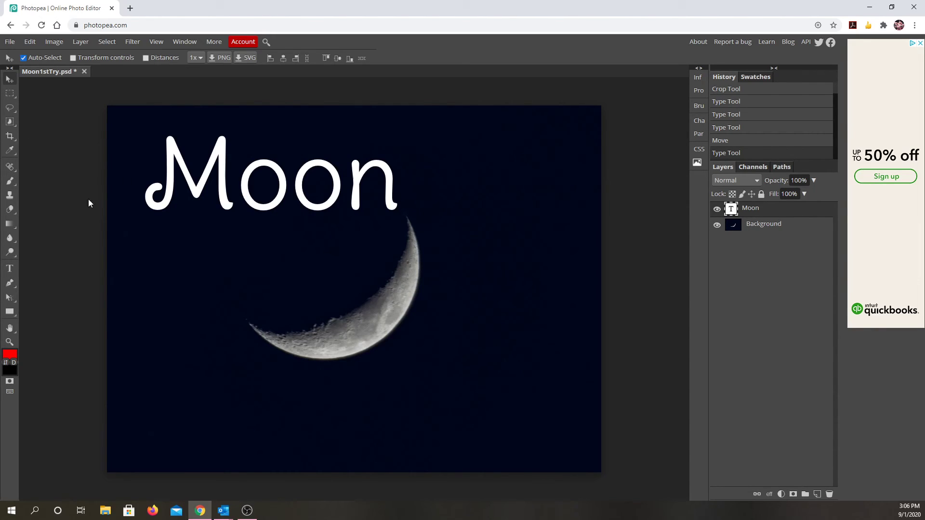
mouse_move(199, 191)
mouse_down()
mouse_move(250, 201)
mouse_move(298, 304)
mouse_move(340, 441)
mouse_move(385, 409)
mouse_move(167, 170)
mouse_move(171, 183)
mouse_move(187, 183)
mouse_up()
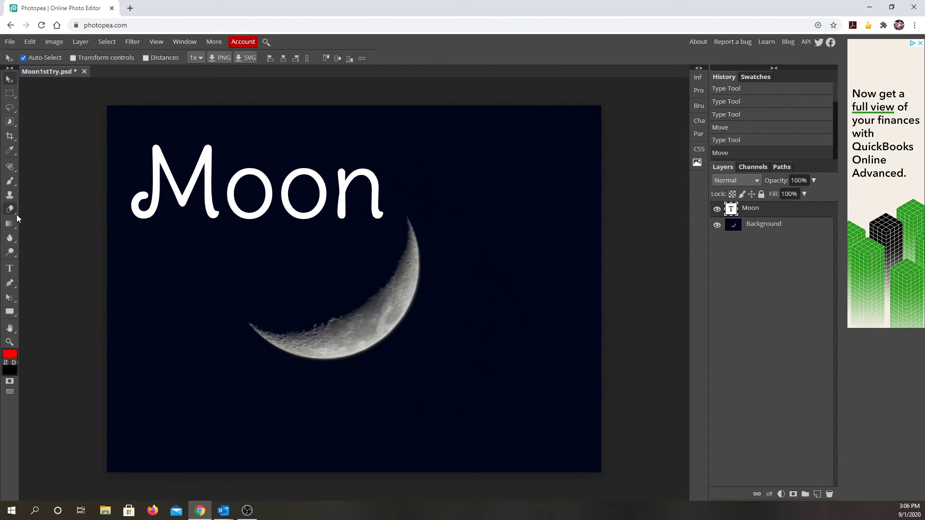
Reduce the Moon text to 200 px and move it up and right into the sky.
click(10, 268)
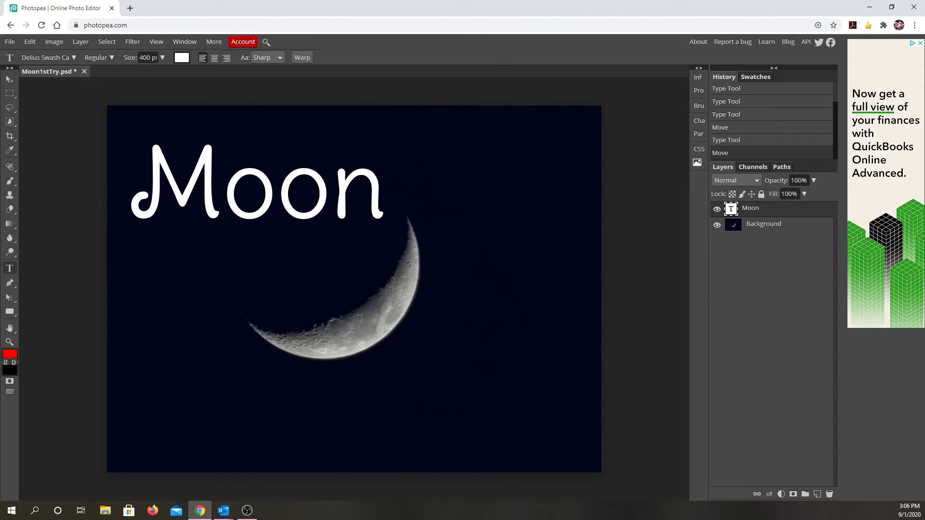
drag(128, 207, 365, 226)
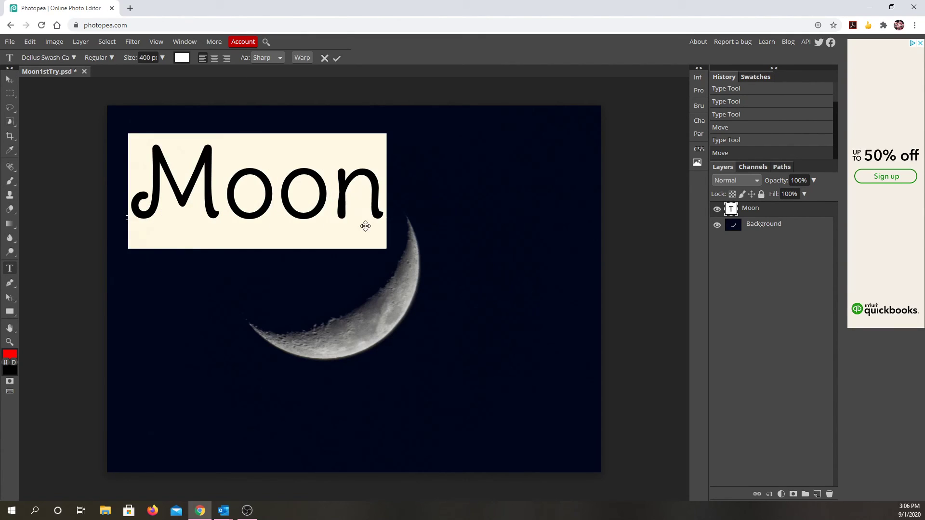
click(146, 57)
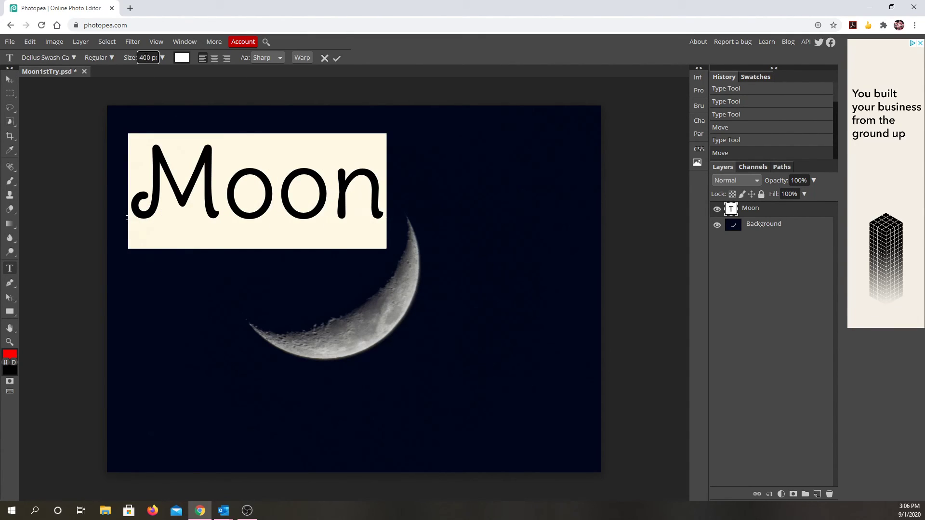
key(BackSpace)
text(2)
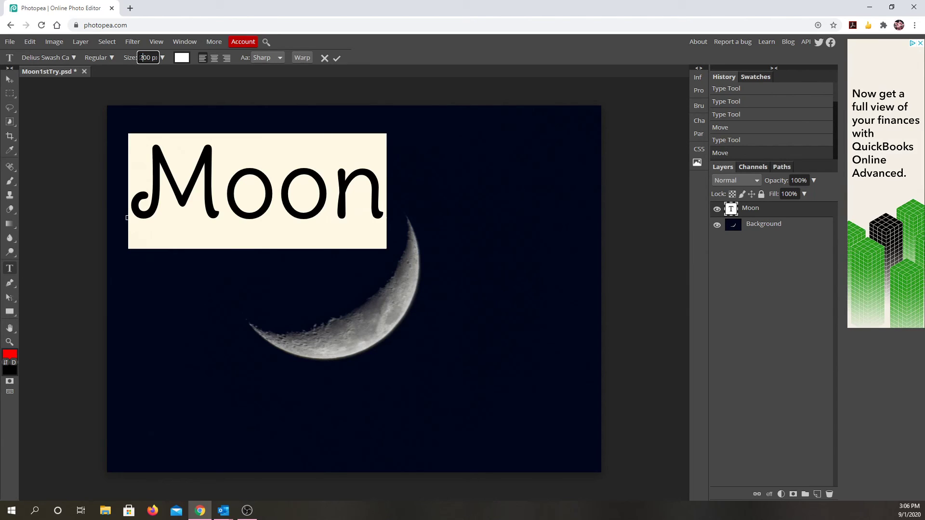
key(Return)
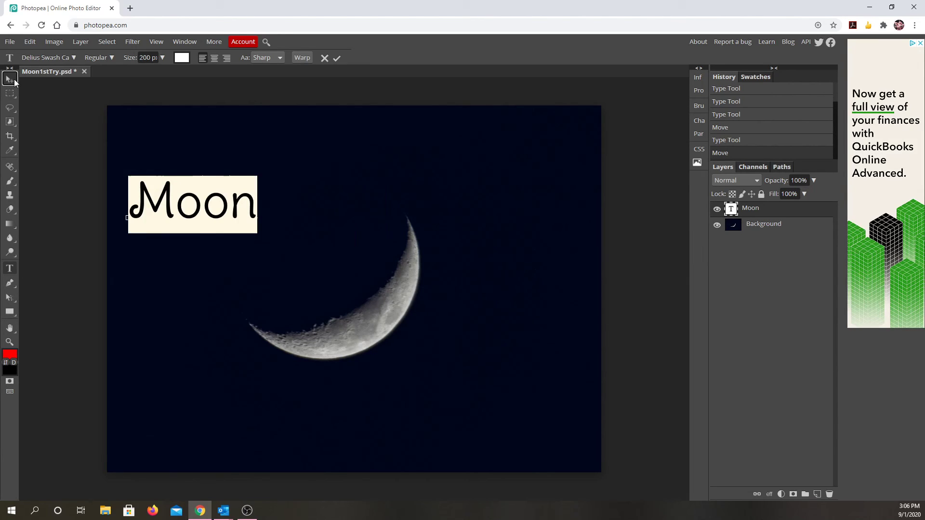
click(9, 79)
drag(177, 207, 214, 174)
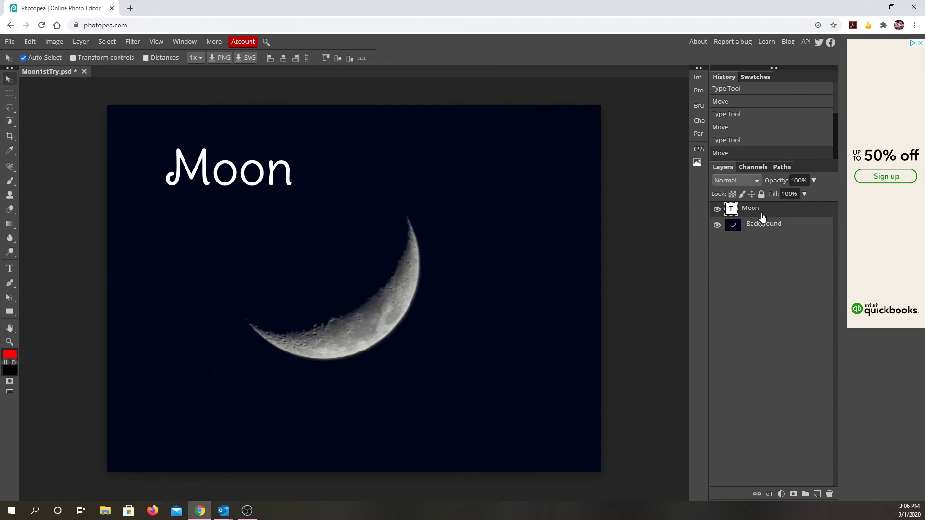
Apply Brightness/Contrast to the Background photo with brightness 50 and contrast about 41.
click(762, 232)
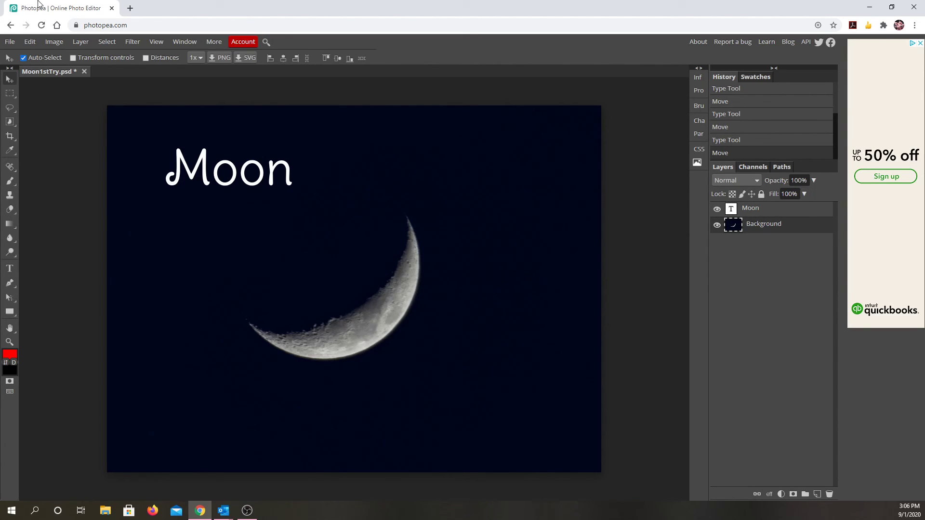
click(54, 43)
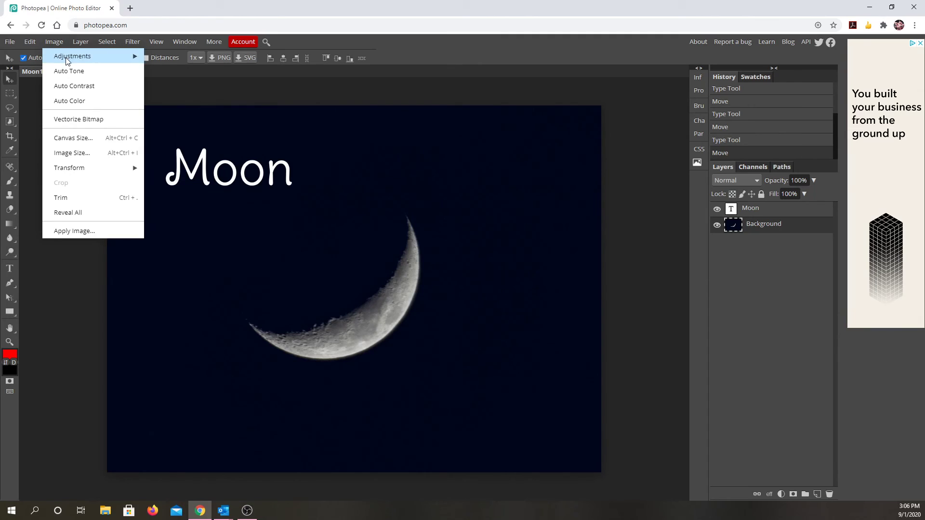
mouse_move(91, 56)
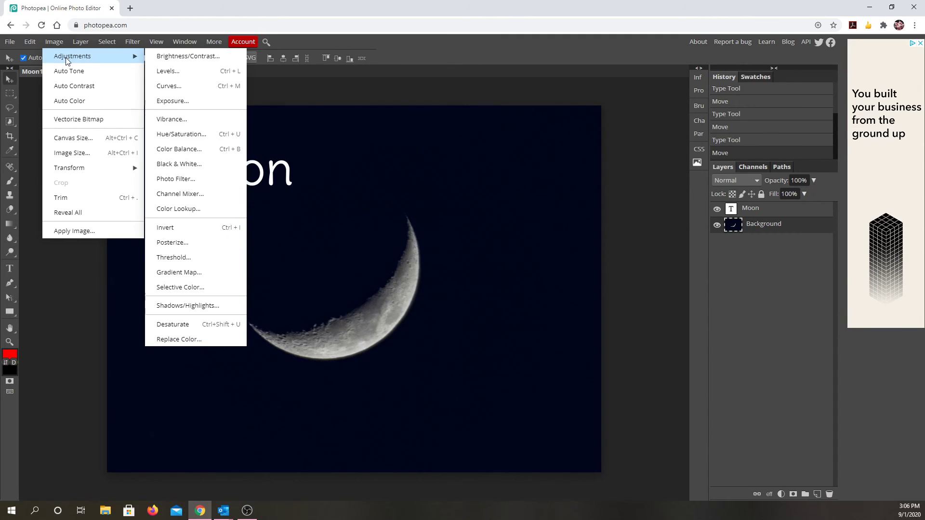
click(180, 56)
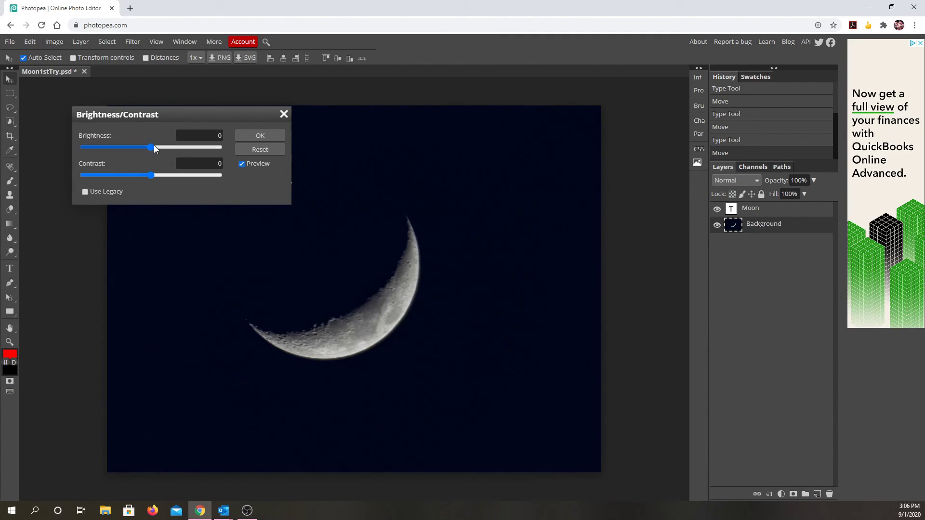
drag(152, 146, 620, 315)
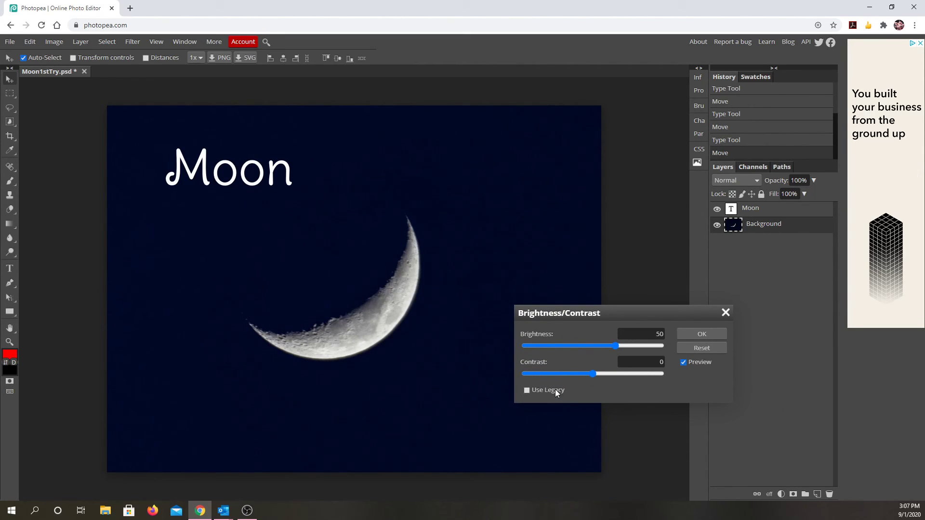
drag(595, 377, 684, 376)
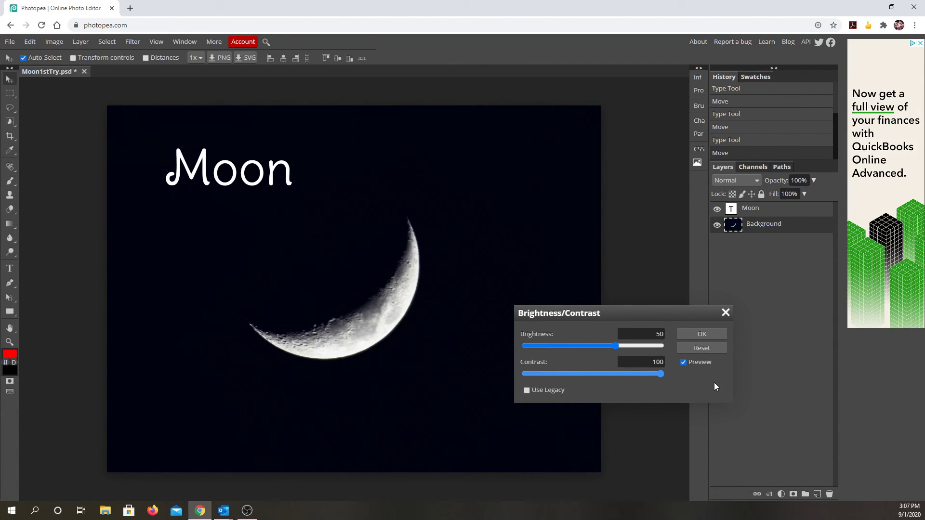
drag(660, 374, 492, 363)
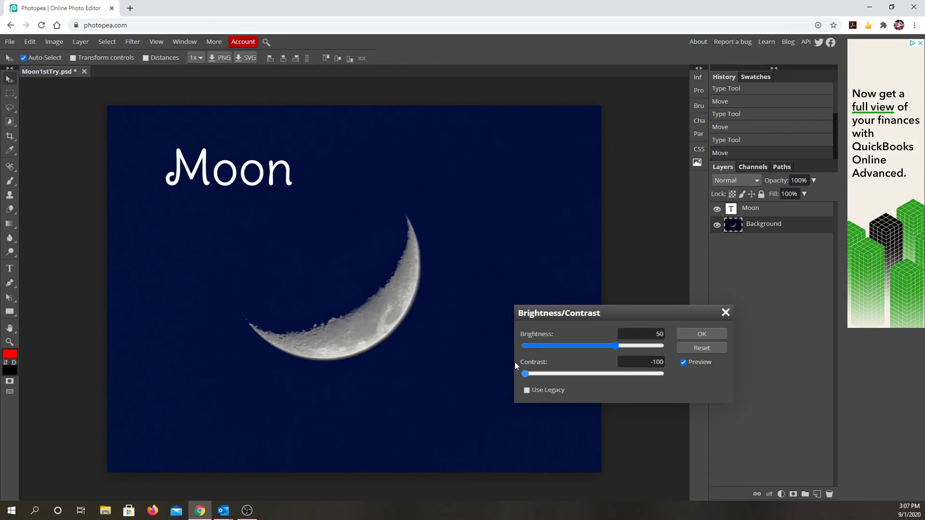
mouse_move(525, 373)
mouse_down()
mouse_move(628, 368)
mouse_move(536, 376)
mouse_up()
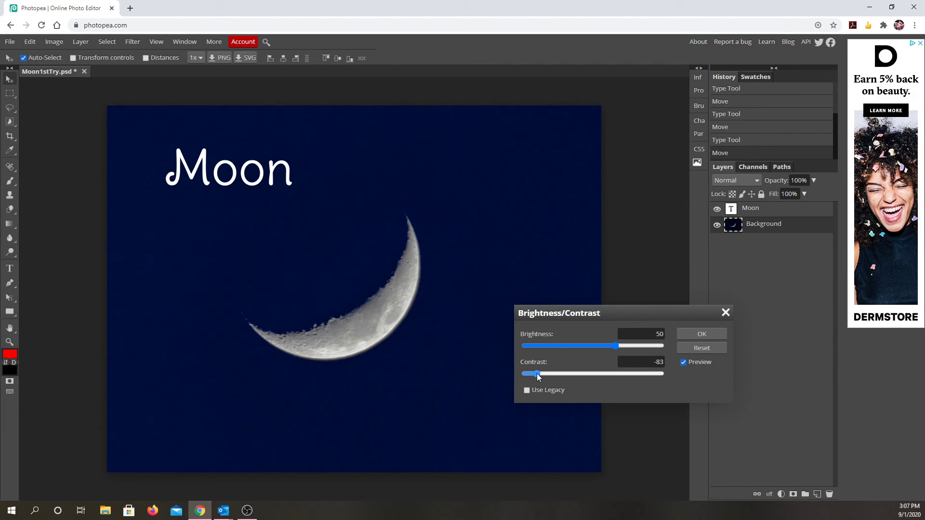
drag(537, 374, 591, 373)
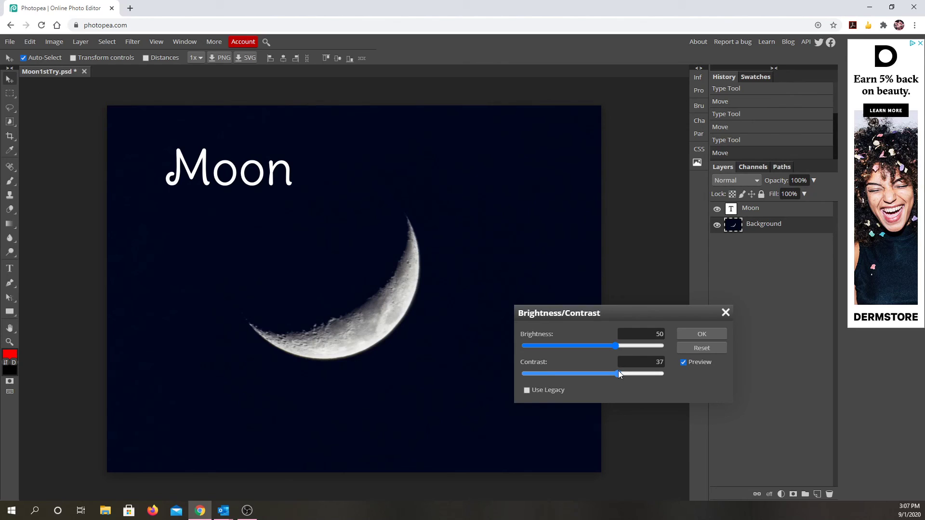
drag(618, 371, 620, 372)
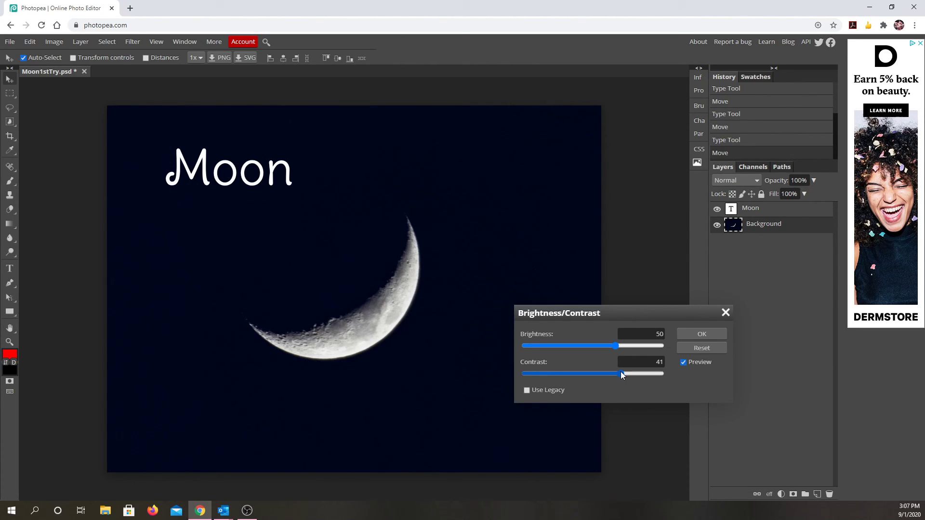
click(701, 333)
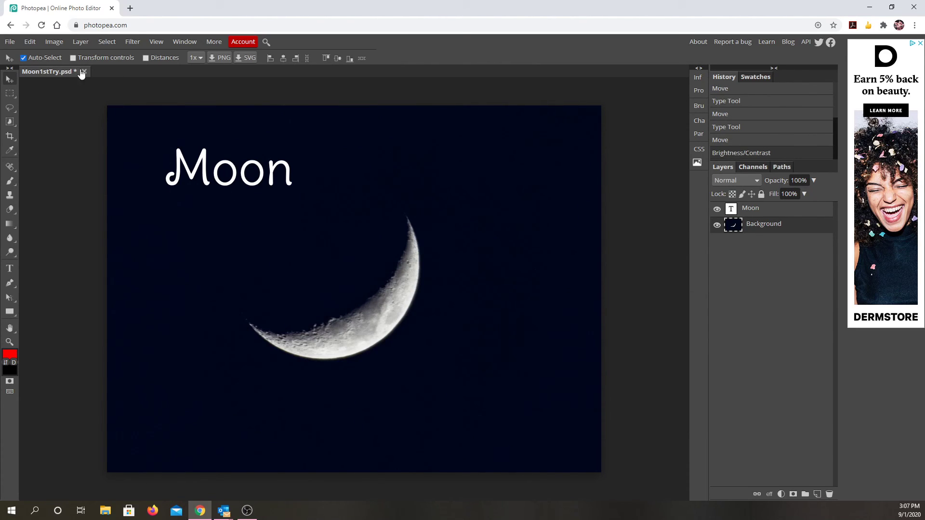
Resize the image to 600 px wide with aspect ratio locked, giving 600 × 446 px.
click(54, 44)
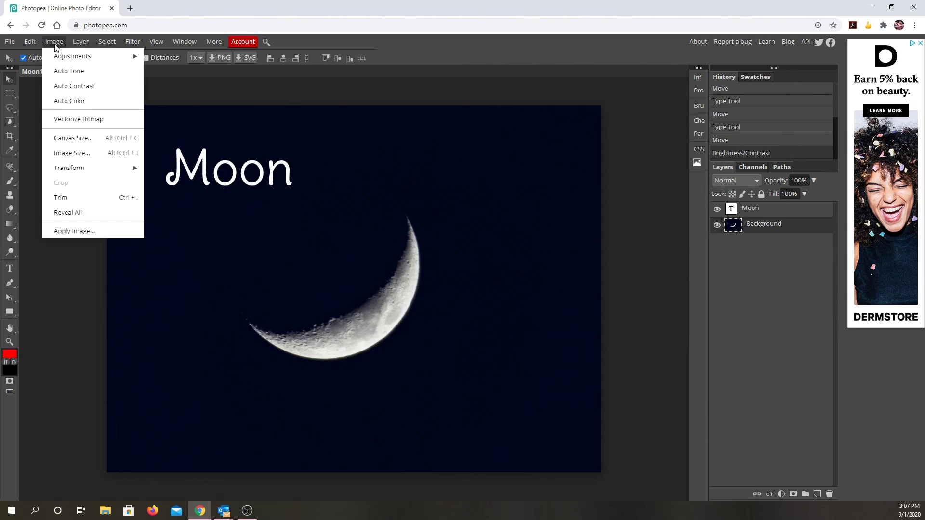
click(87, 156)
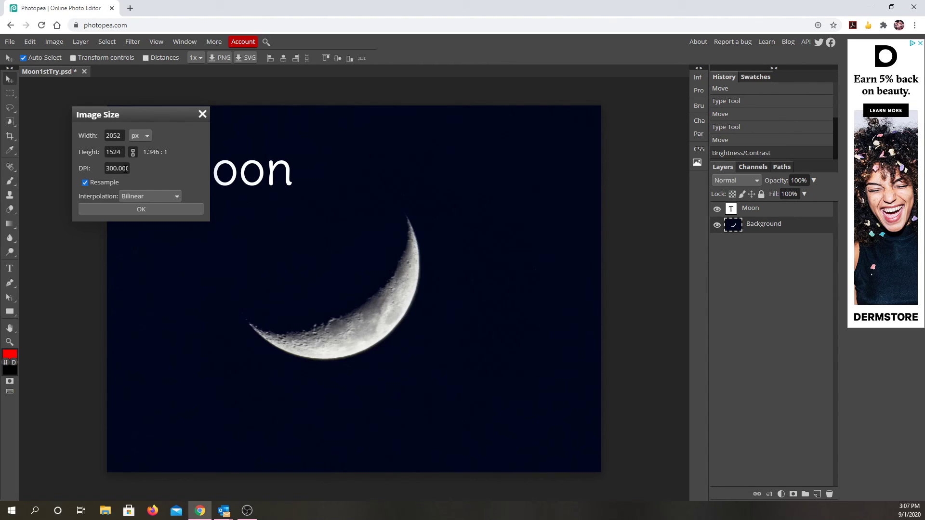
click(132, 152)
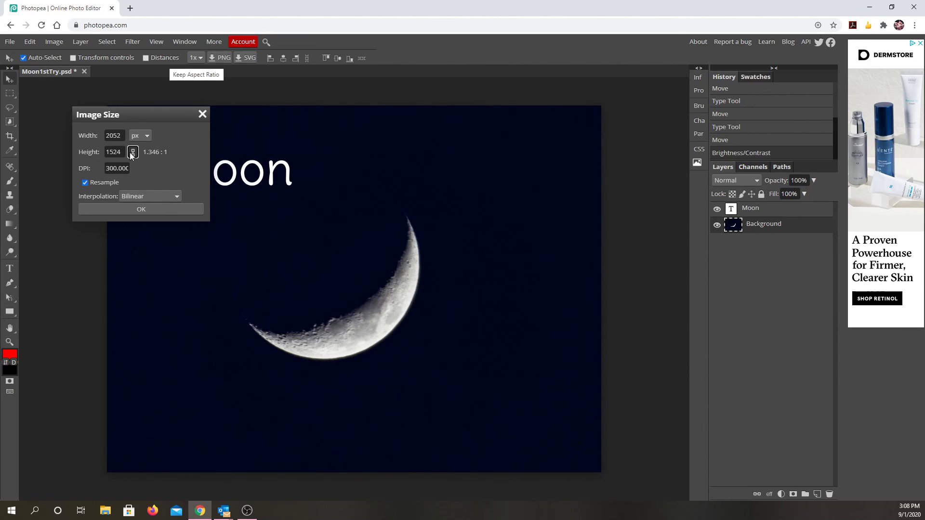
click(132, 152)
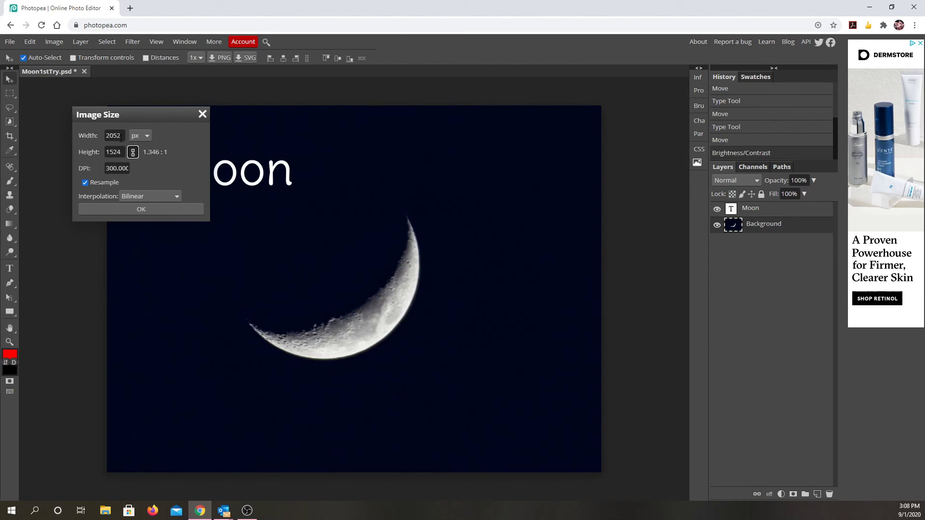
click(120, 138)
text(600)
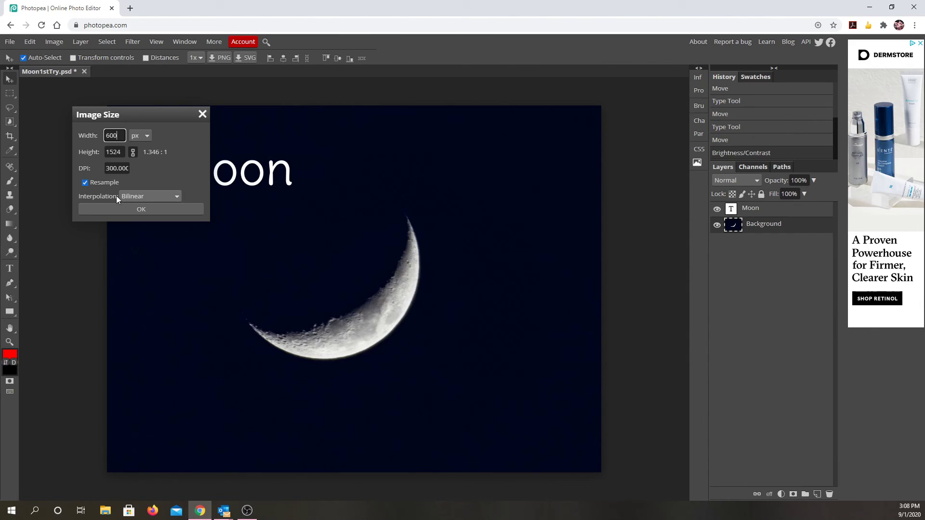
click(313, 103)
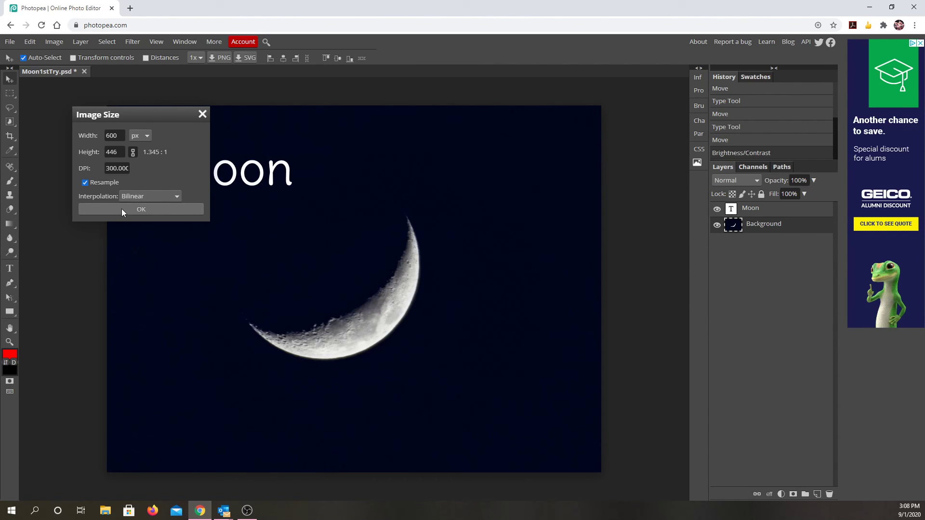
click(146, 212)
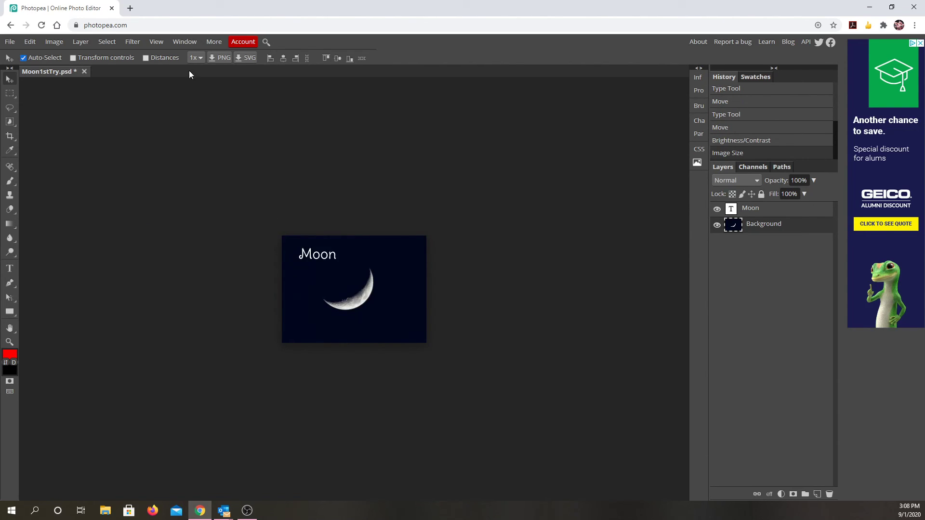
Switch the view to Pixel to Pixel, then browse the Window and View menus.
click(179, 44)
mouse_move(165, 48)
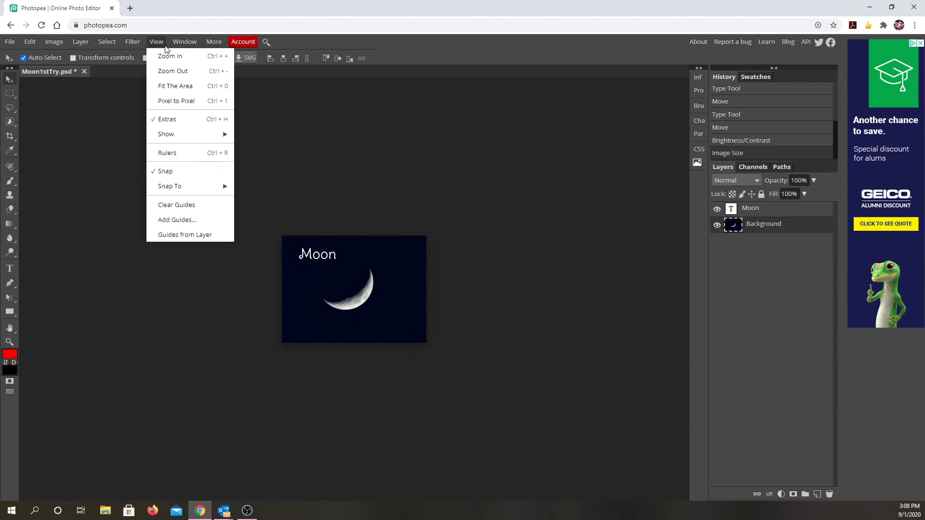
click(165, 100)
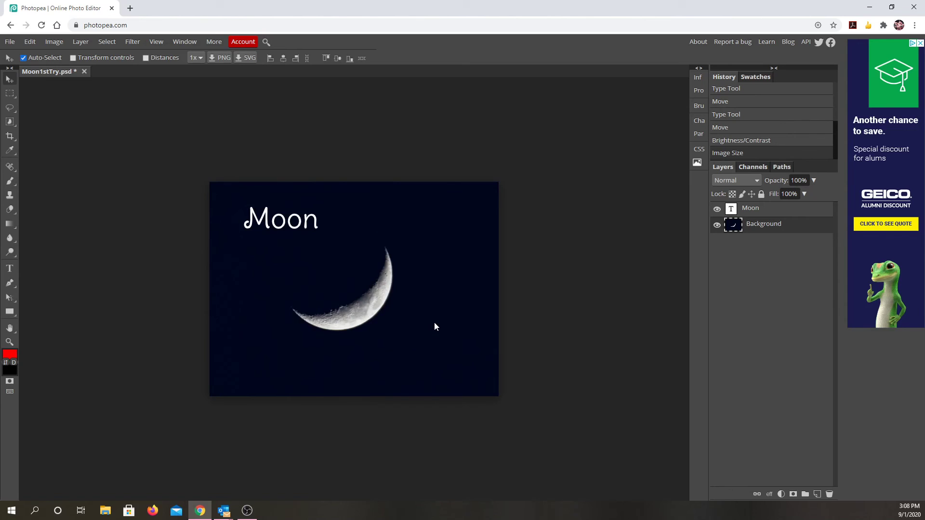
click(183, 43)
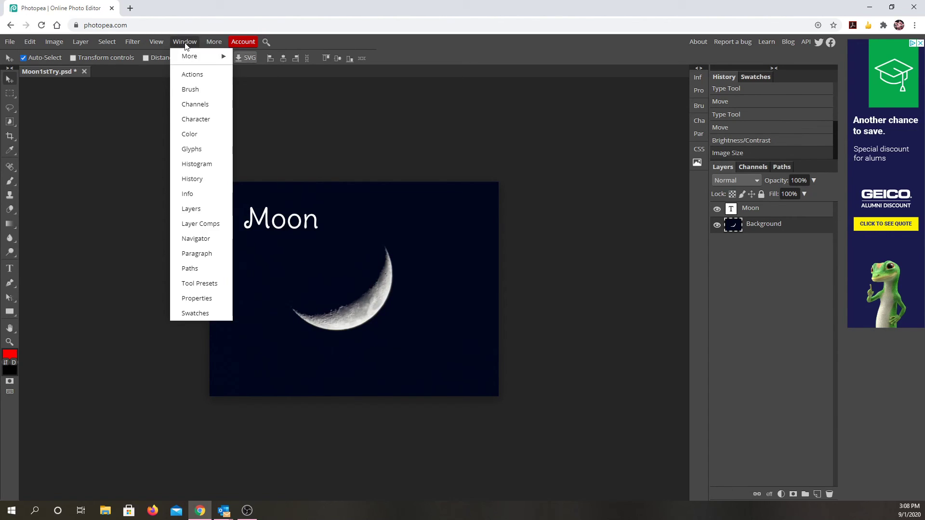
click(154, 42)
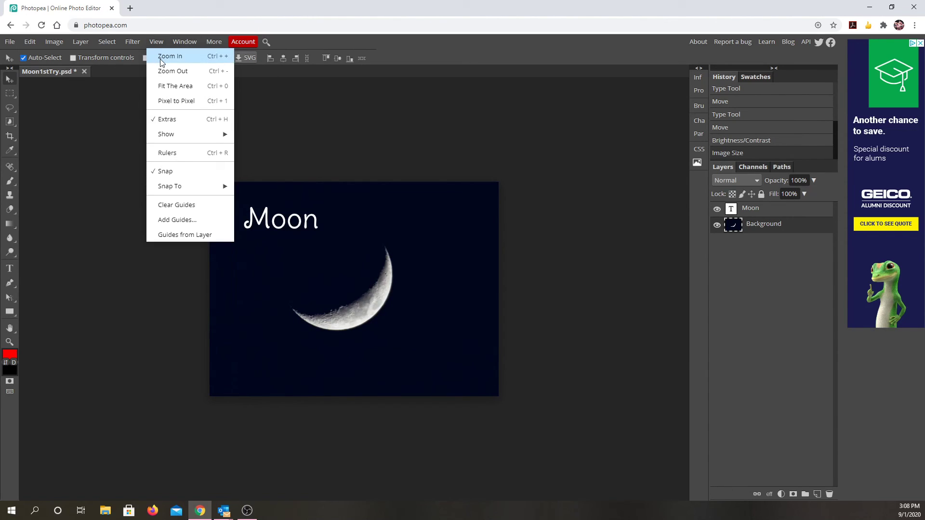
Colorize the moon photo in Hue/Saturation with Hue -67, Saturation 50, Lightness -1.
click(168, 90)
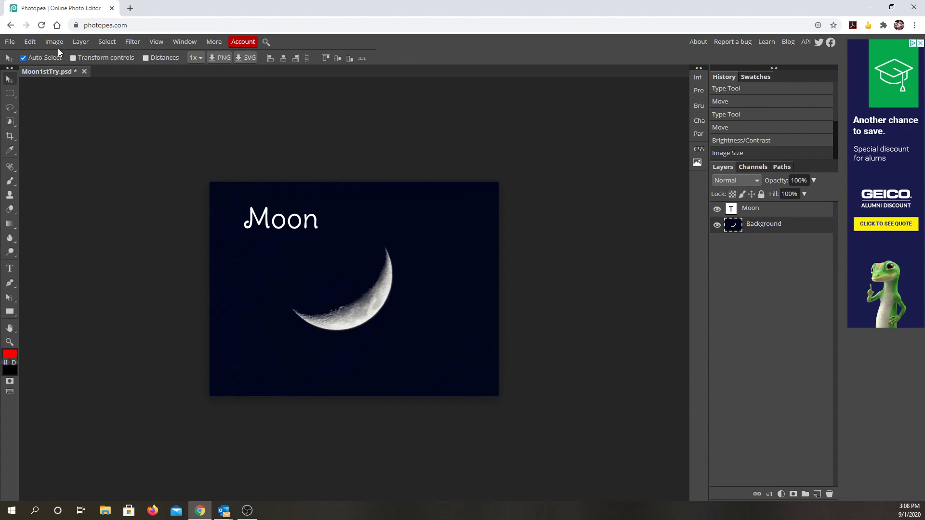
click(81, 44)
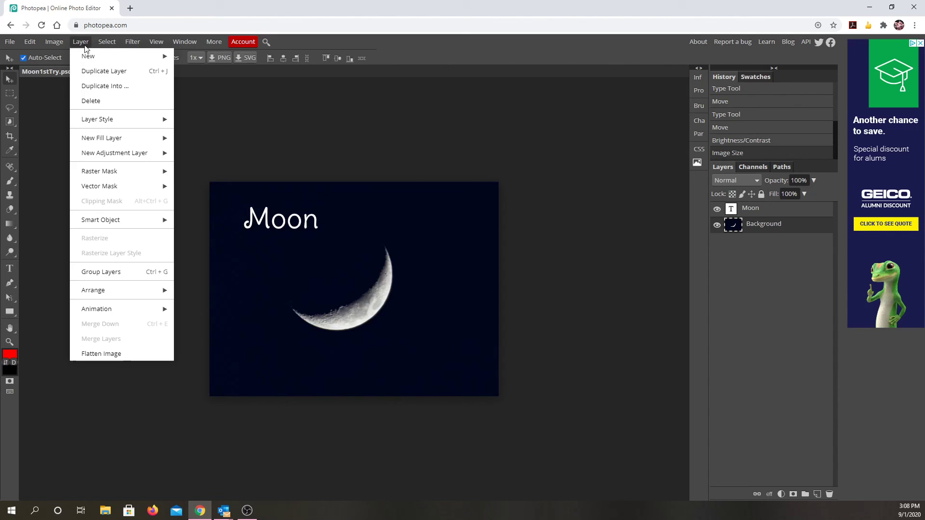
mouse_move(92, 63)
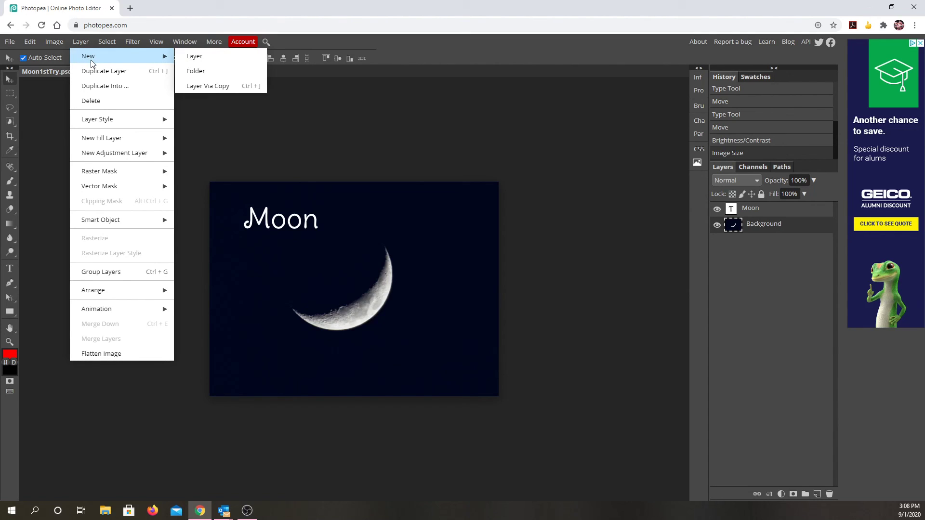
mouse_move(57, 45)
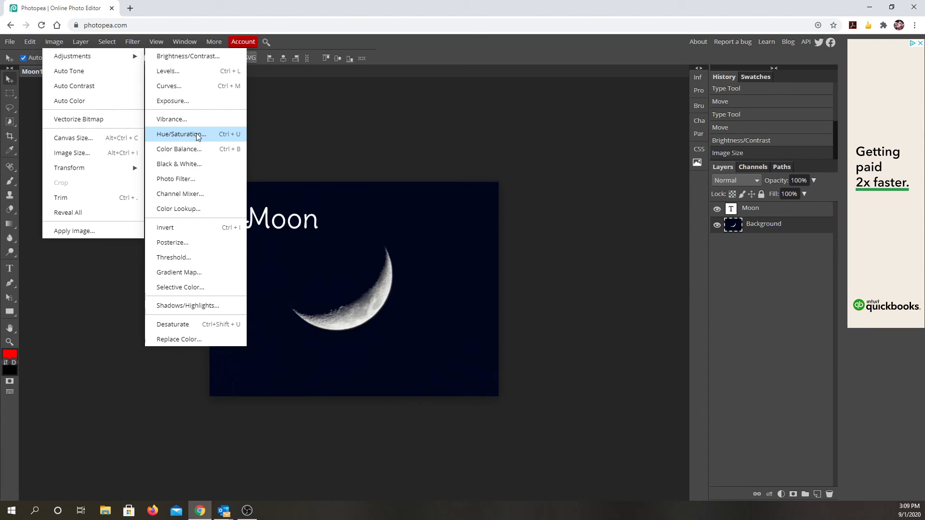
click(197, 137)
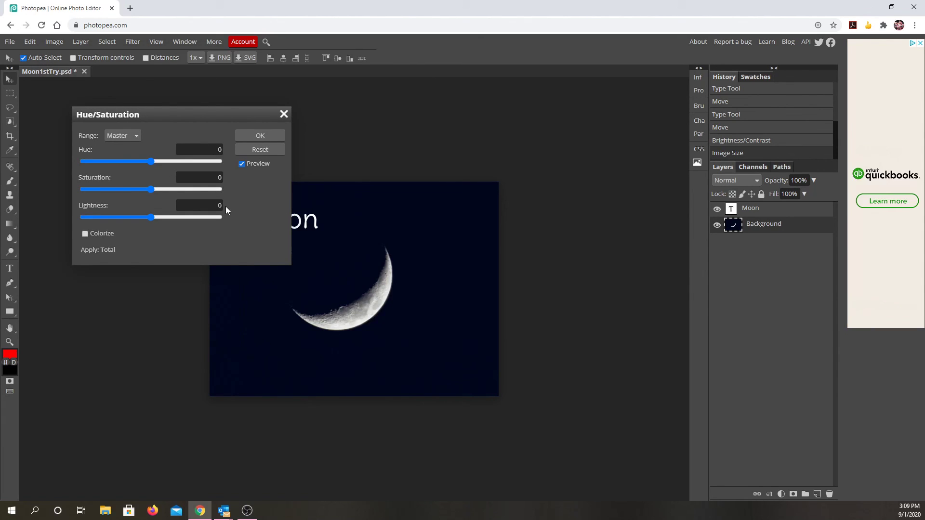
drag(152, 162, 206, 180)
click(83, 234)
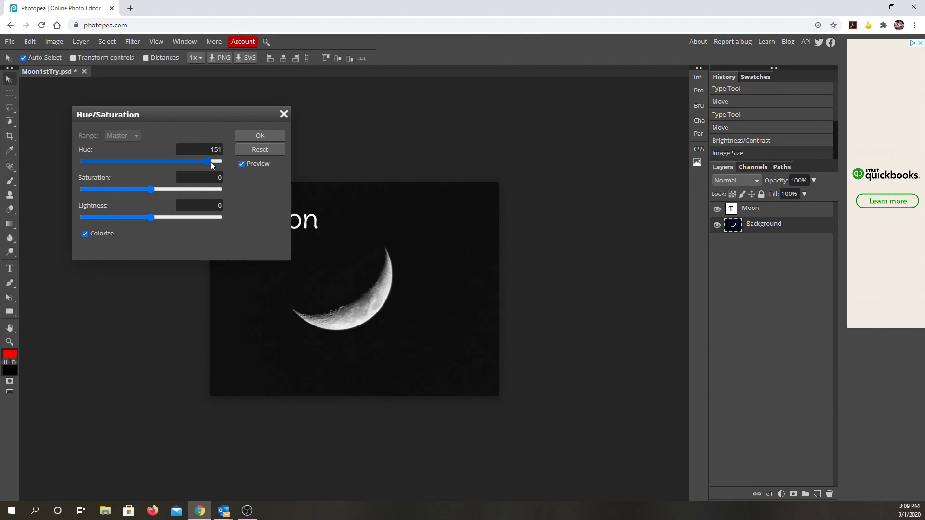
drag(211, 162, 186, 189)
drag(151, 160, 130, 156)
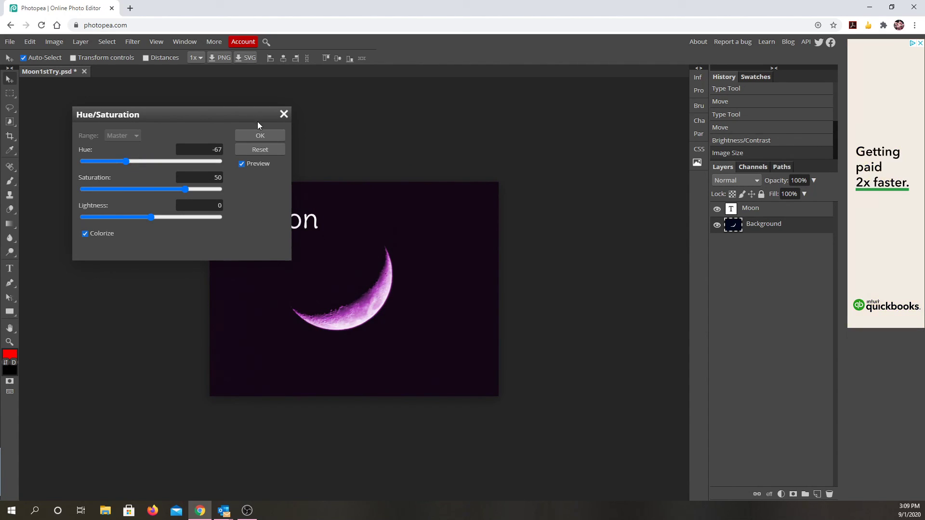
mouse_move(148, 216)
mouse_down()
mouse_move(224, 215)
mouse_move(92, 216)
mouse_move(150, 212)
mouse_up()
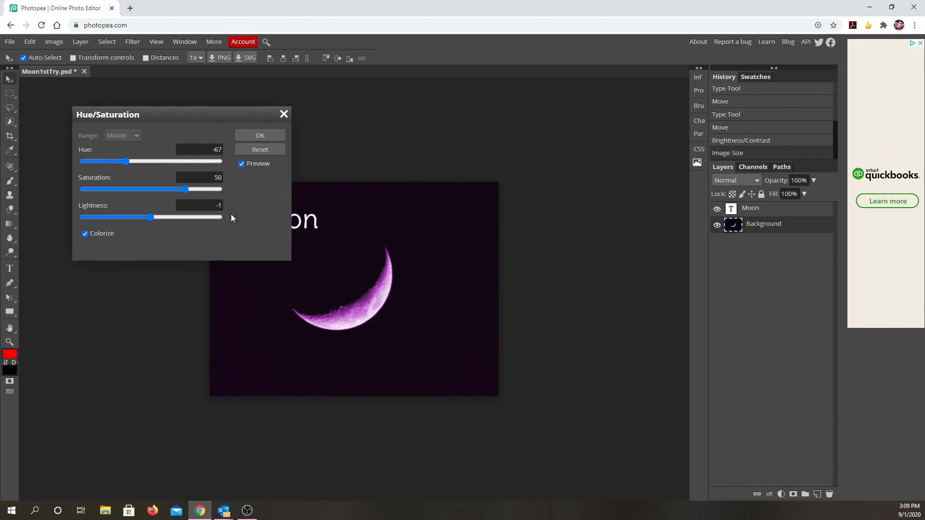
click(219, 205)
Apply the purple tint, then set Color Balance shadows to Red -50 and Green 27.
click(260, 133)
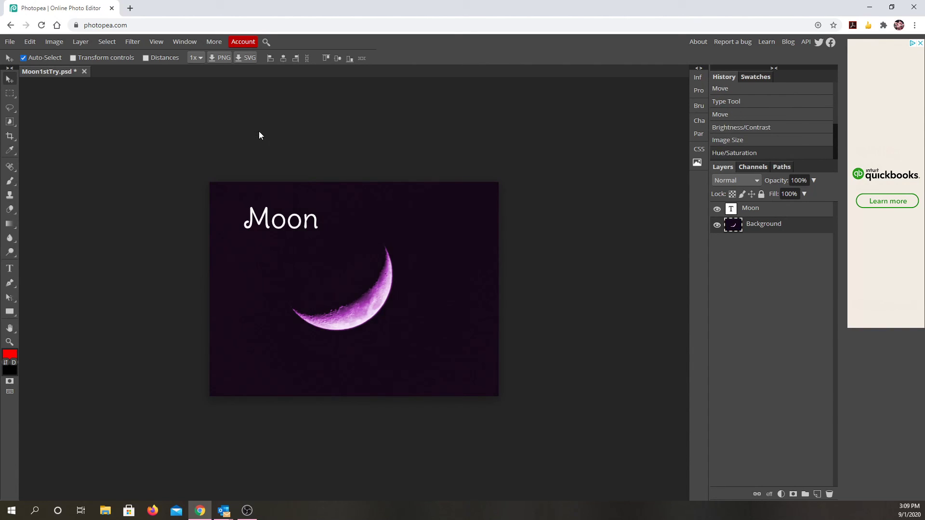
click(62, 41)
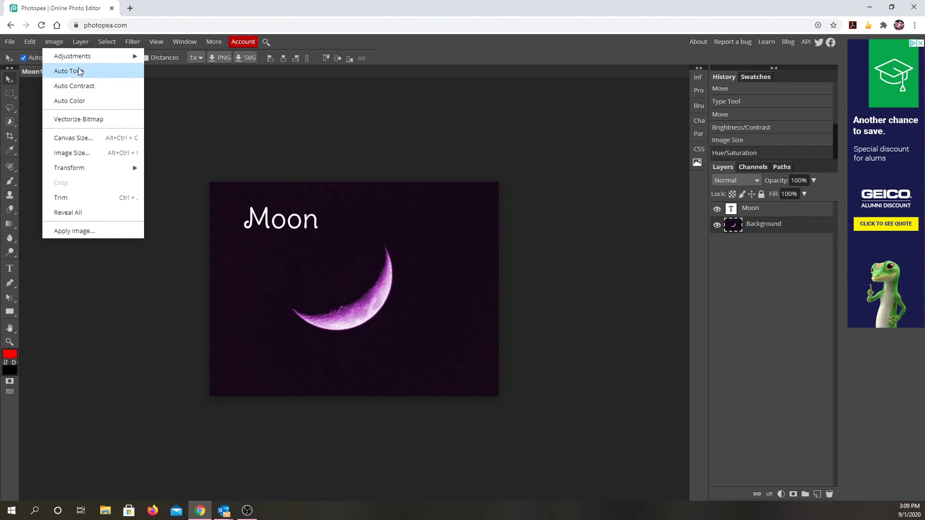
mouse_move(61, 50)
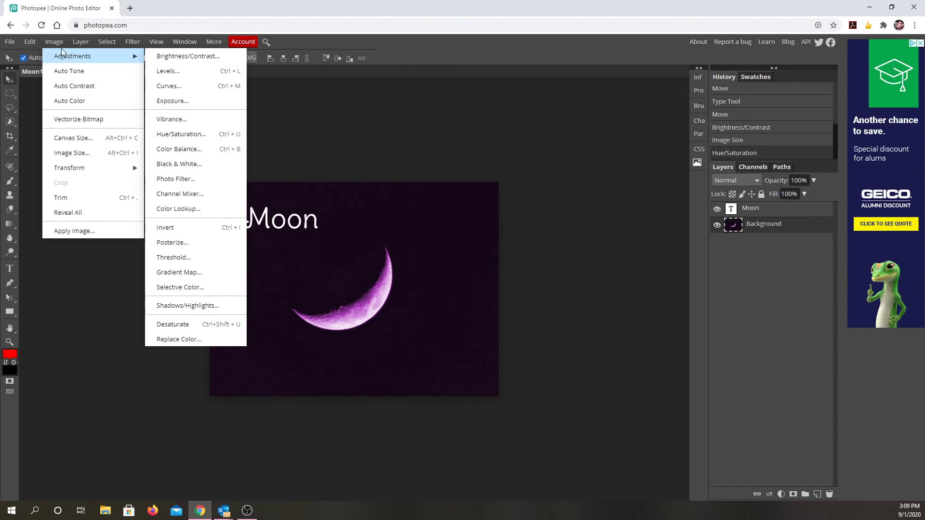
click(178, 148)
drag(151, 161, 117, 161)
drag(150, 190, 169, 188)
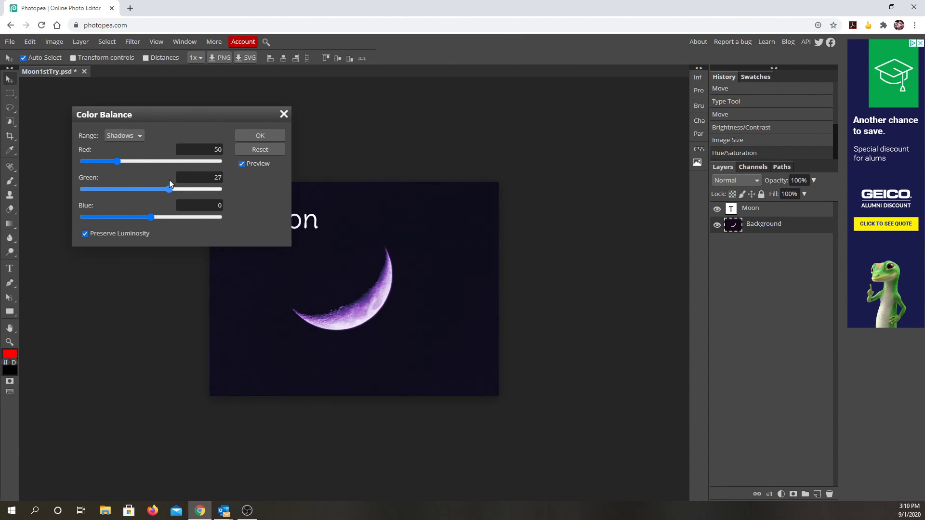
Set midtones Green to 15 and highlights Blue to -41, then apply the Color Balance.
click(140, 137)
click(133, 155)
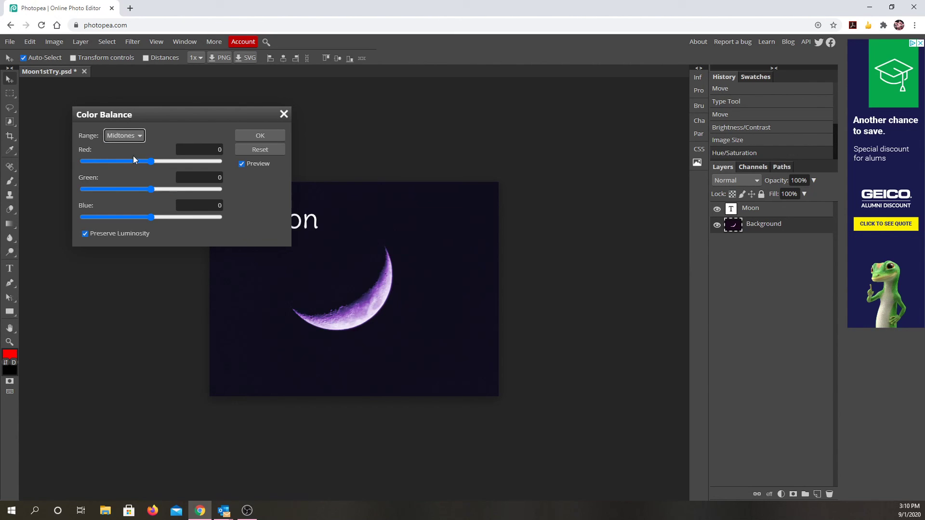
mouse_move(151, 190)
mouse_down()
mouse_move(195, 191)
mouse_move(151, 191)
mouse_up()
click(134, 137)
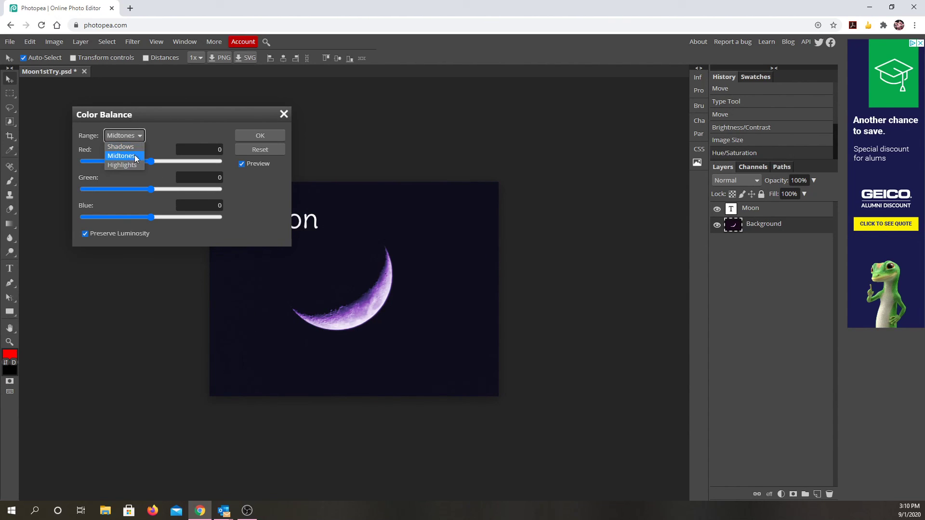
click(135, 161)
mouse_move(152, 218)
mouse_down()
mouse_move(232, 217)
mouse_move(123, 215)
mouse_move(134, 213)
mouse_up()
click(257, 138)
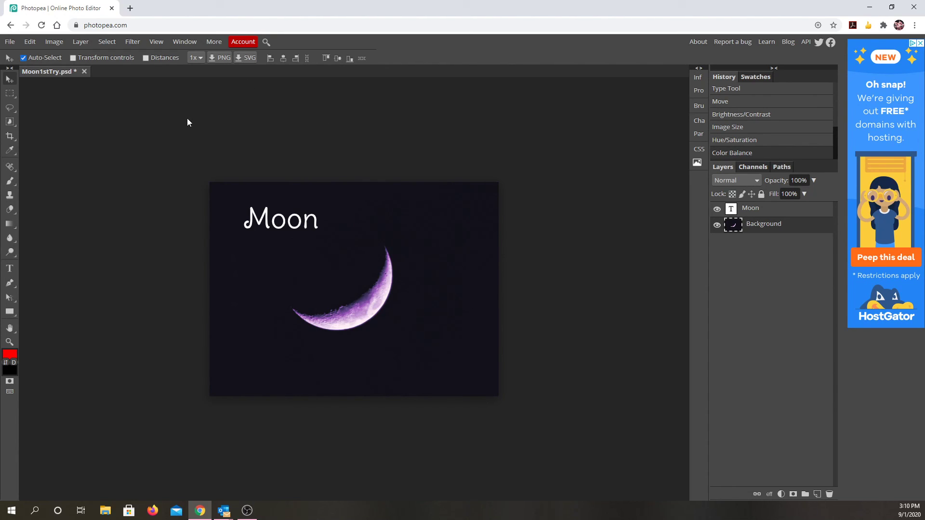
Open the clay cats photo IMG_20200901_150101.jpg.
click(9, 41)
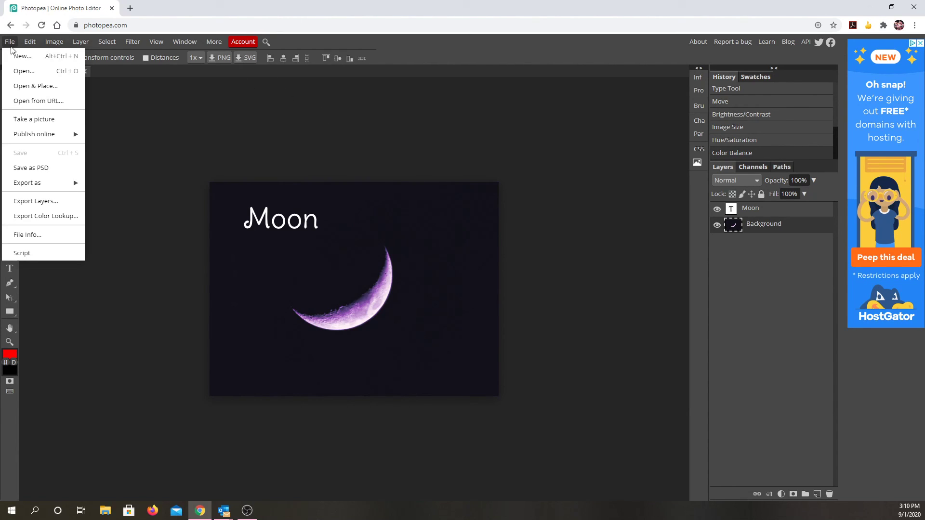
click(23, 71)
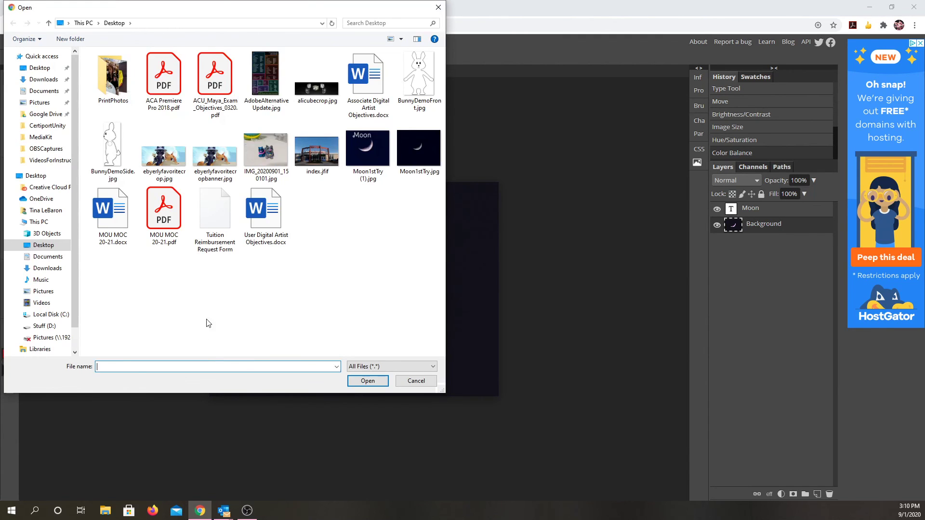
click(266, 152)
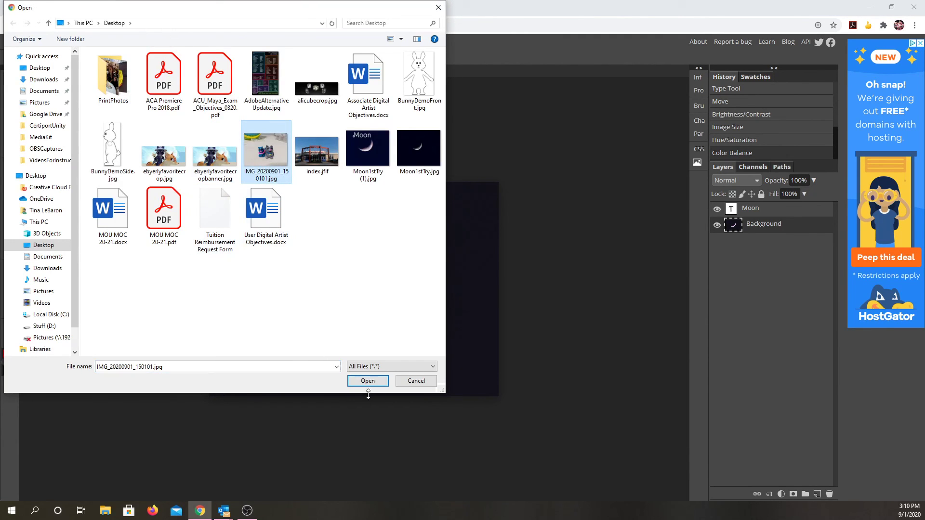
click(375, 381)
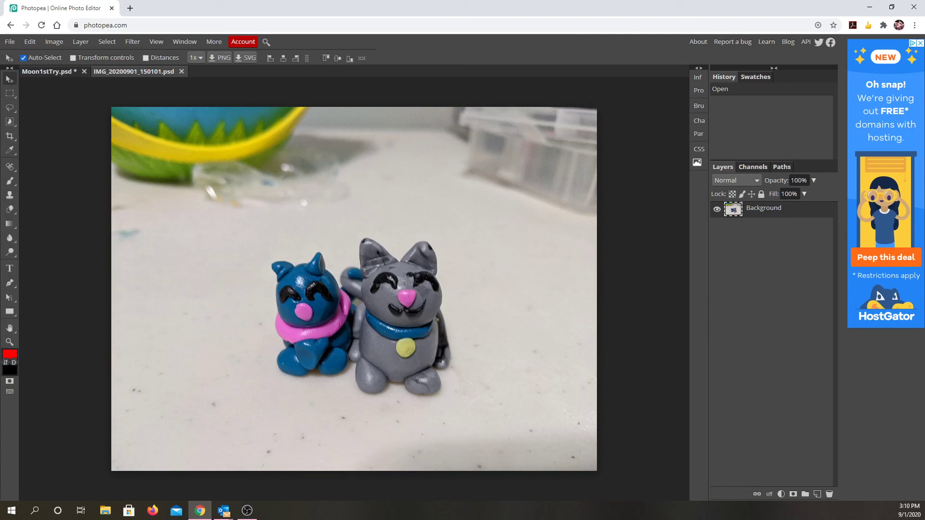
Crop the photo tightly around the two clay cats.
click(9, 136)
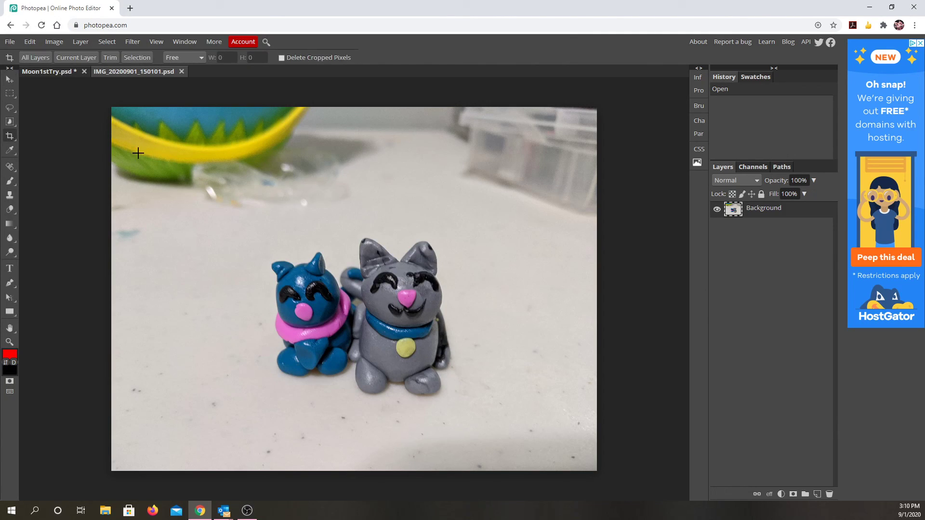
drag(201, 211, 544, 439)
drag(510, 409, 505, 400)
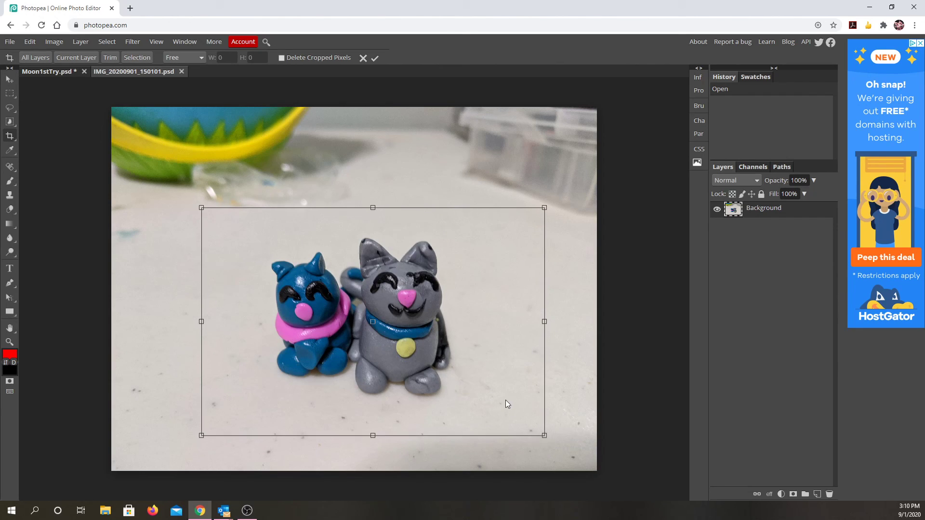
key(Return)
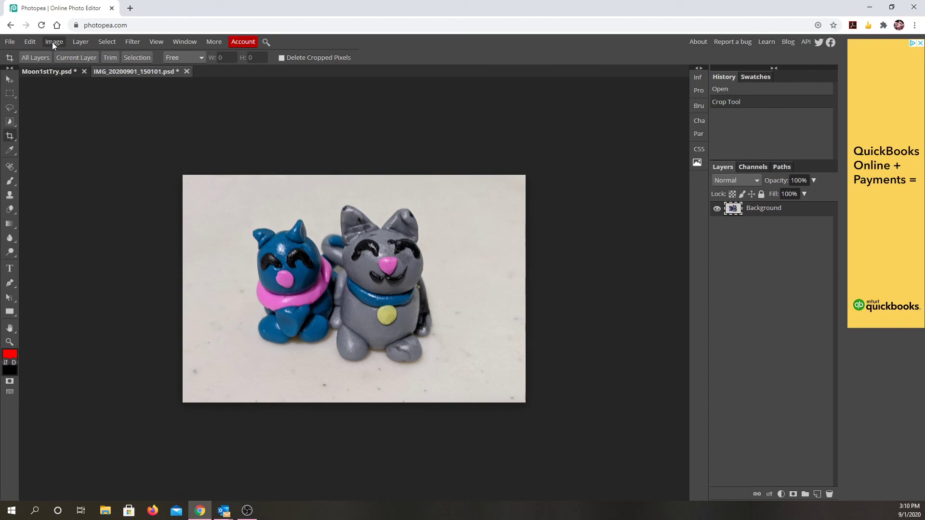
Distort the cropped photo, pulling the bottom-left and bottom-right corners outward, and commit it.
click(32, 41)
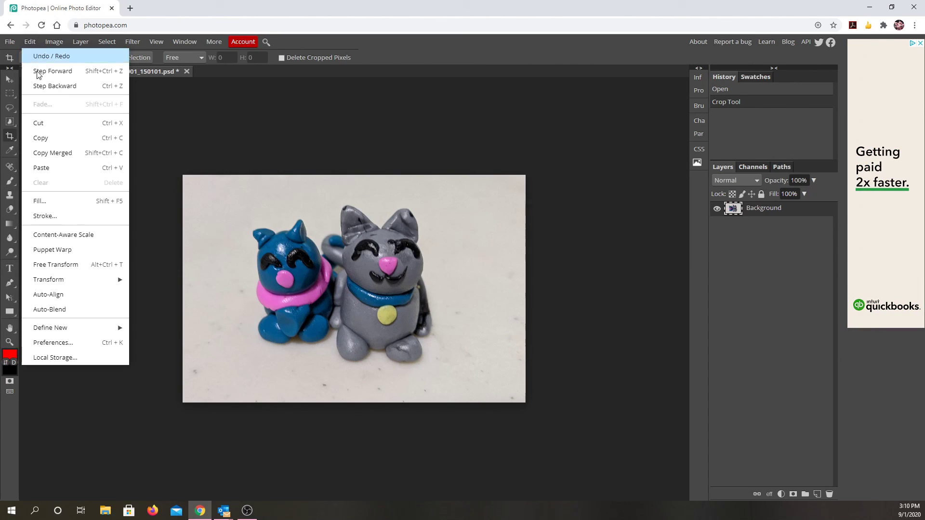
mouse_move(73, 277)
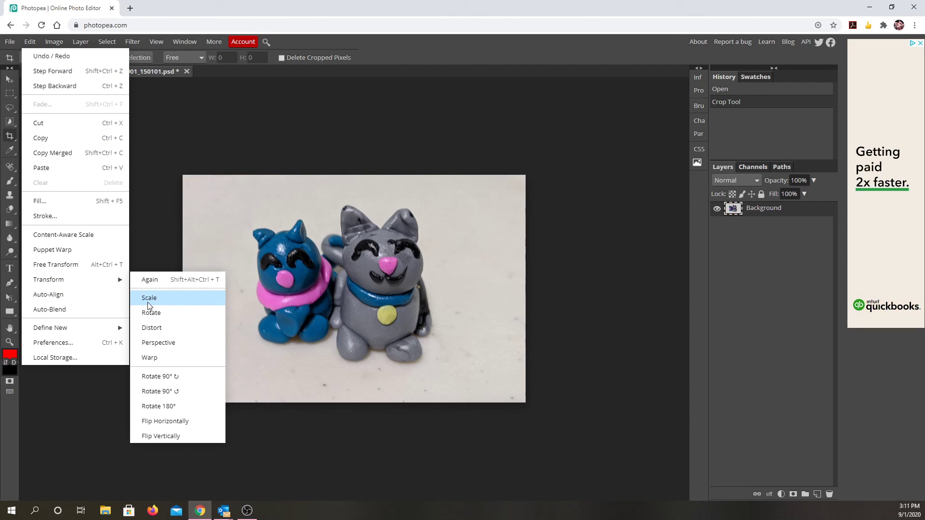
click(156, 328)
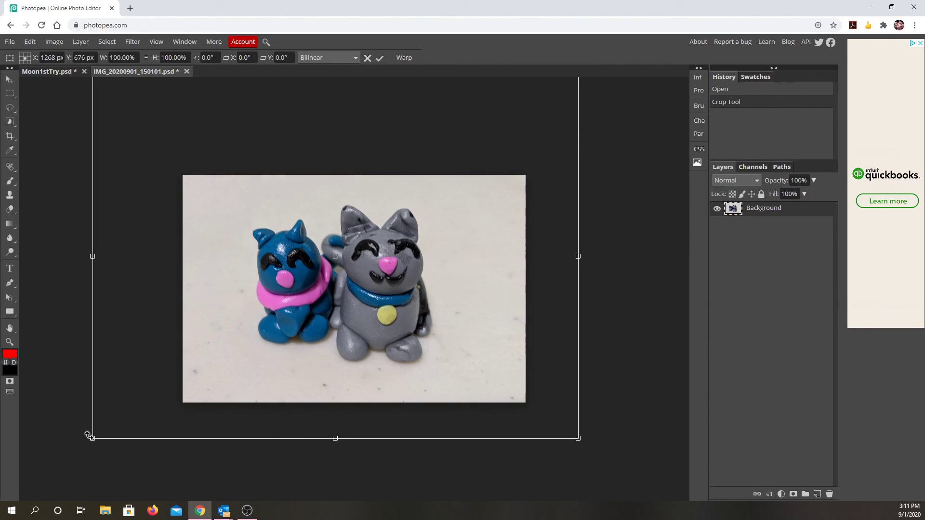
drag(90, 436, 53, 471)
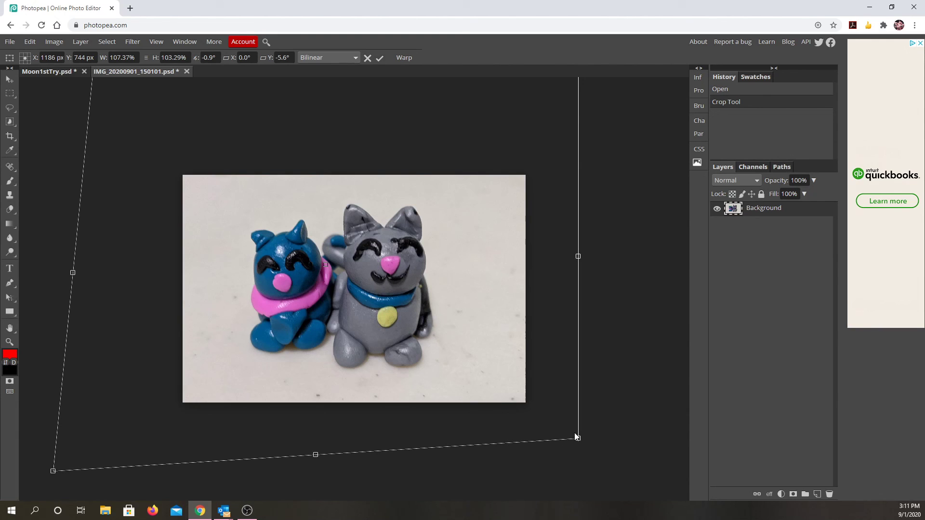
drag(576, 437, 597, 445)
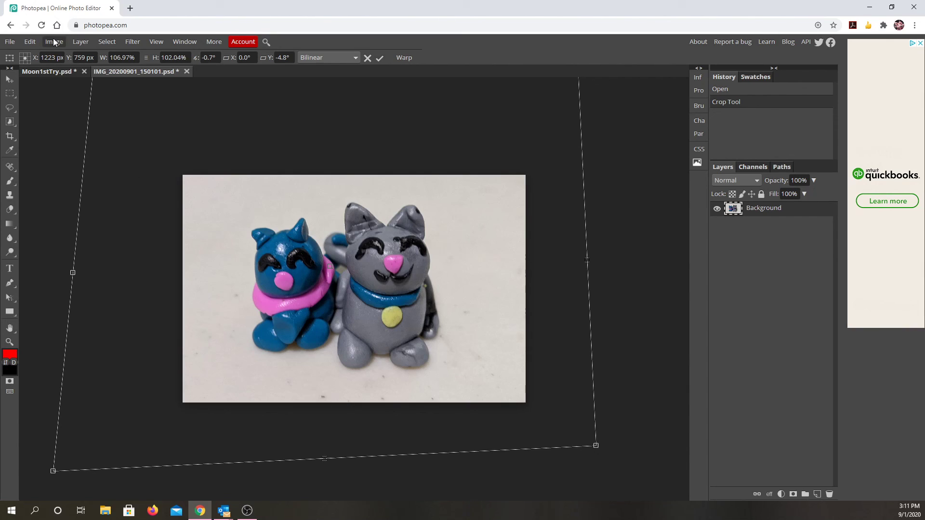
click(10, 78)
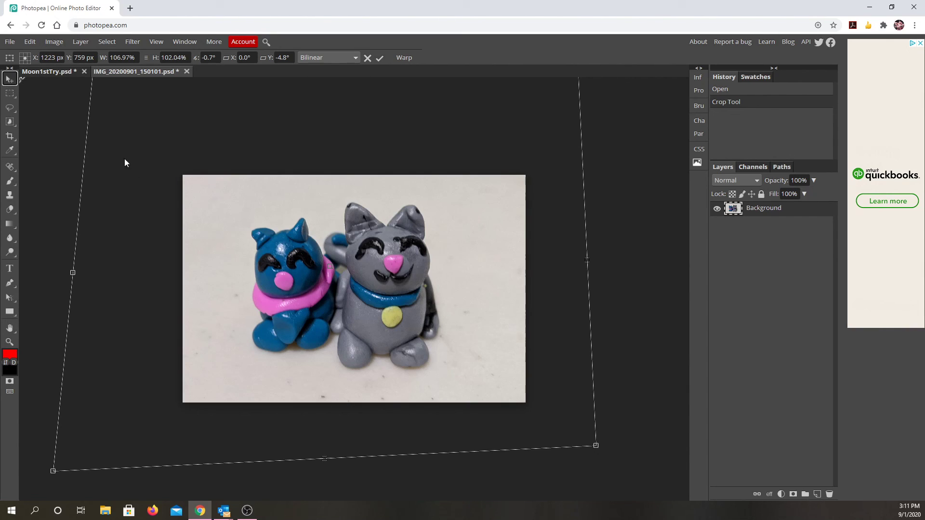
key(Return)
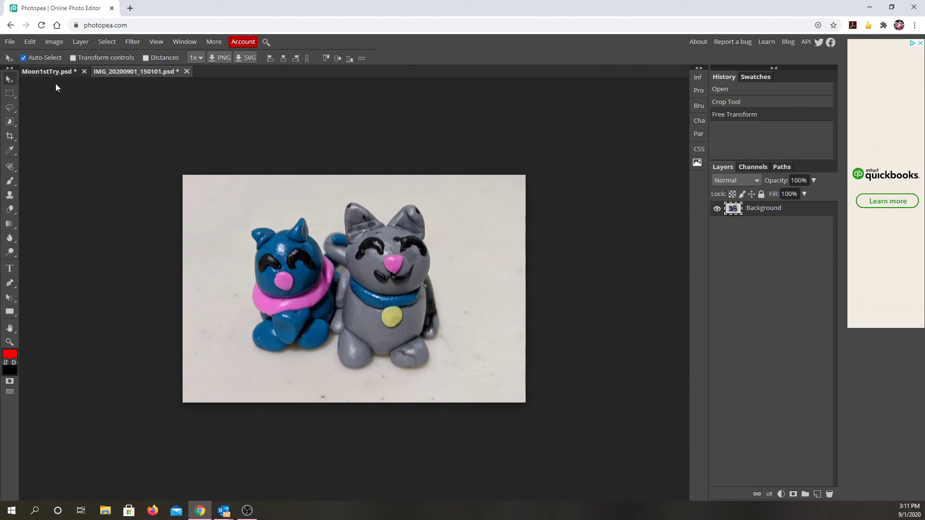
Set up a JPG export at 100% quality with metadata attached.
click(14, 44)
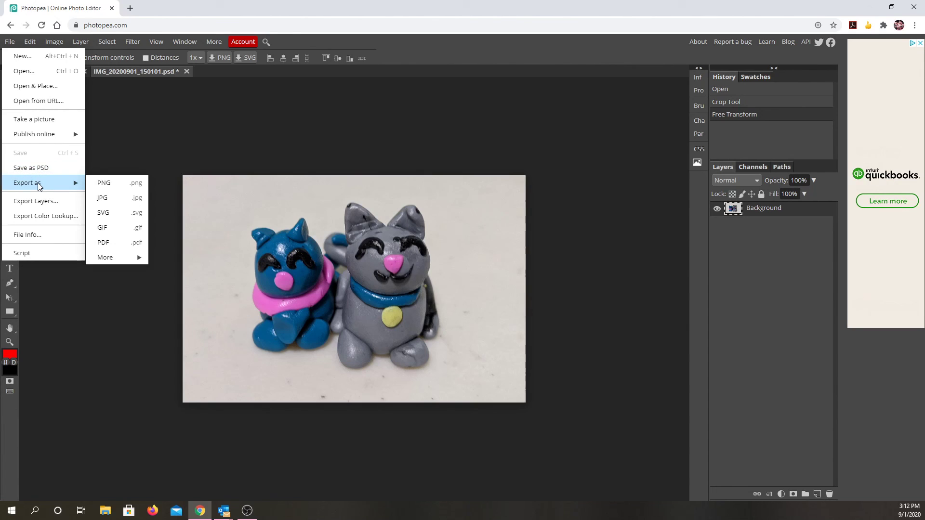
click(103, 200)
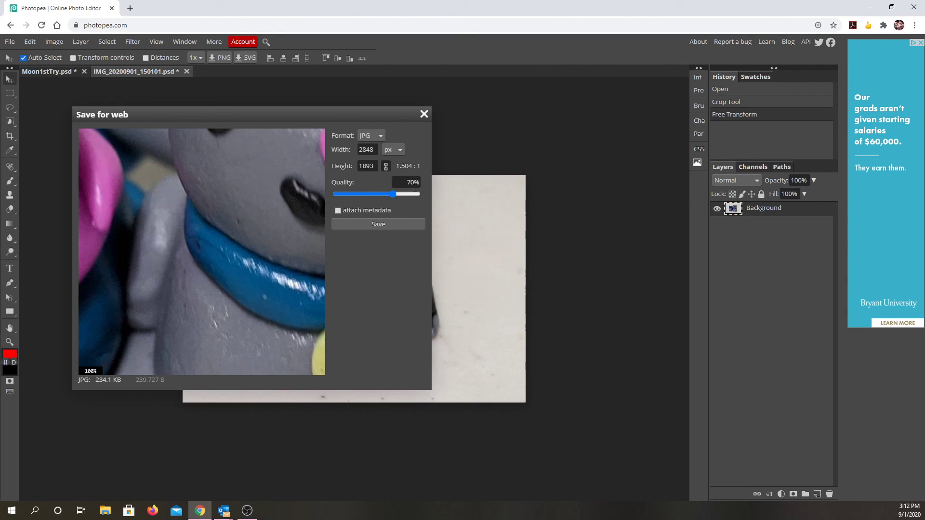
drag(393, 194, 416, 194)
click(337, 210)
Save the export to the Desktop as KidsCats.jpg.
click(373, 225)
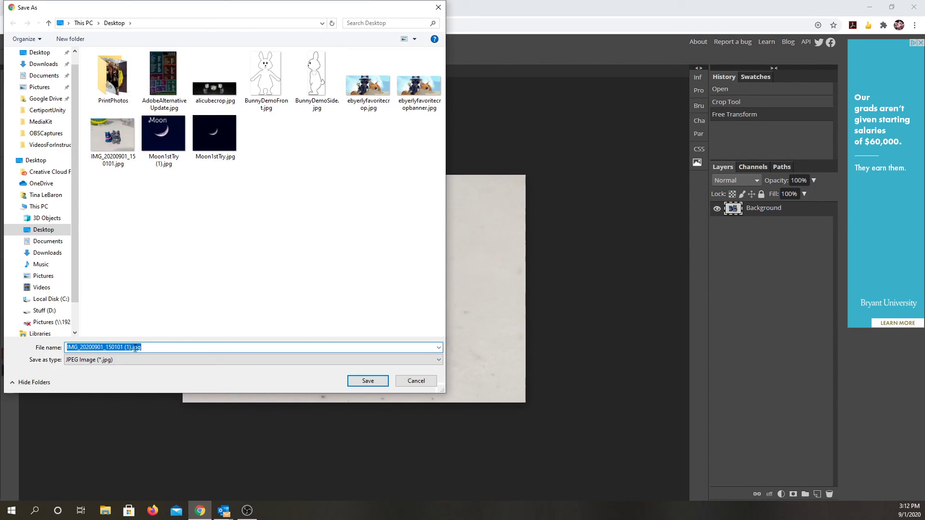
click(135, 347)
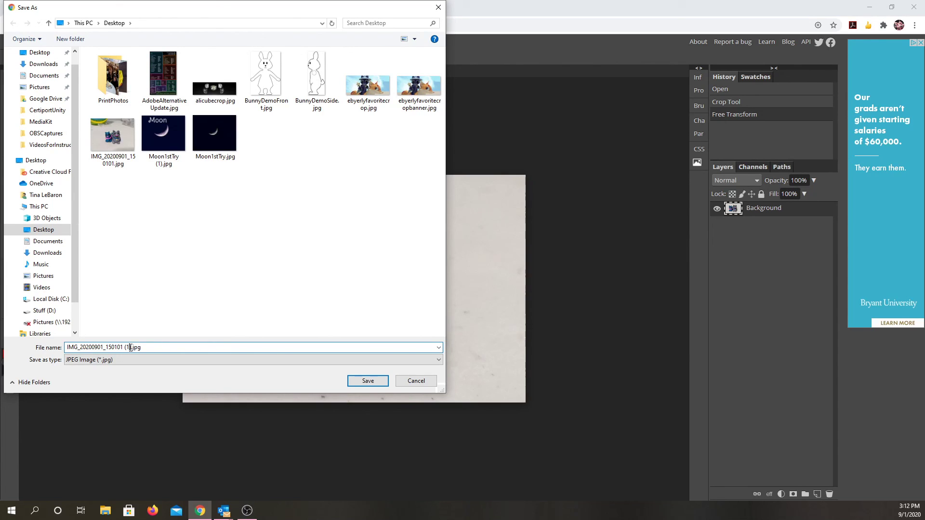
drag(131, 347, 66, 347)
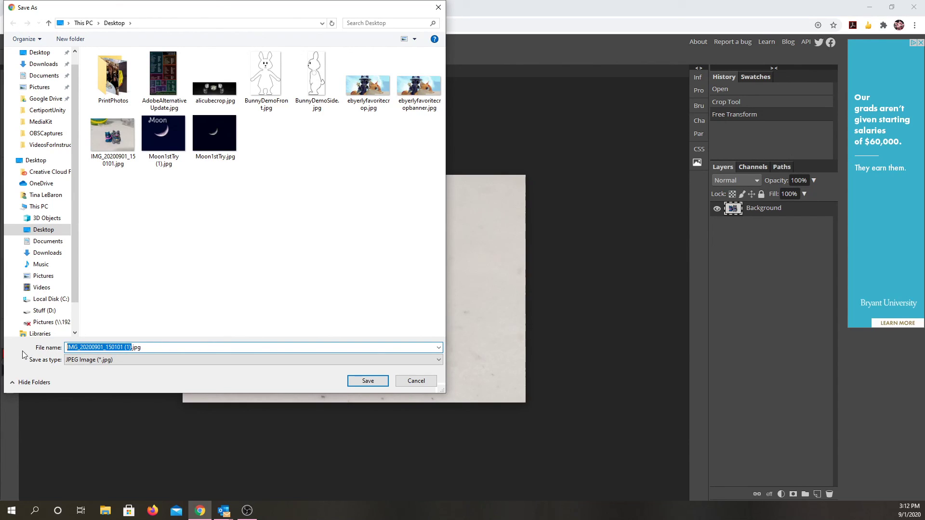
text(KidsCat)
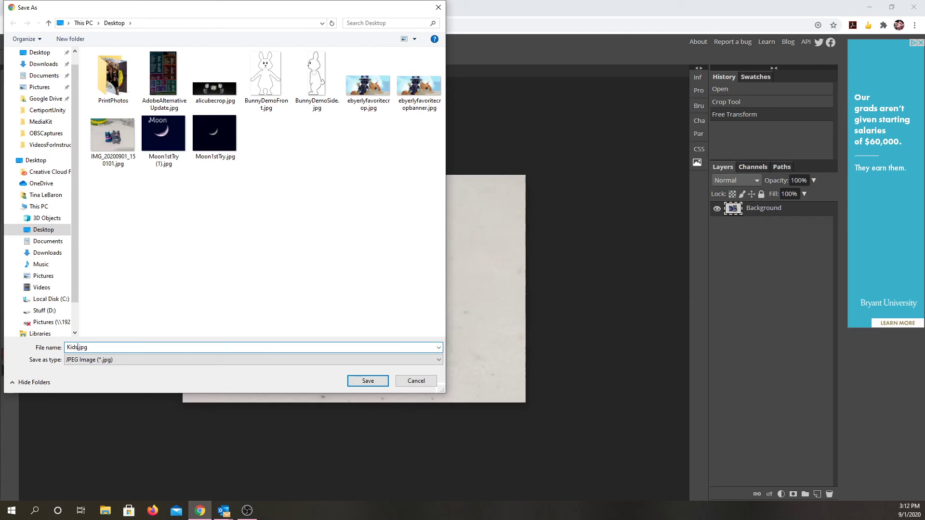
text(s)
click(366, 381)
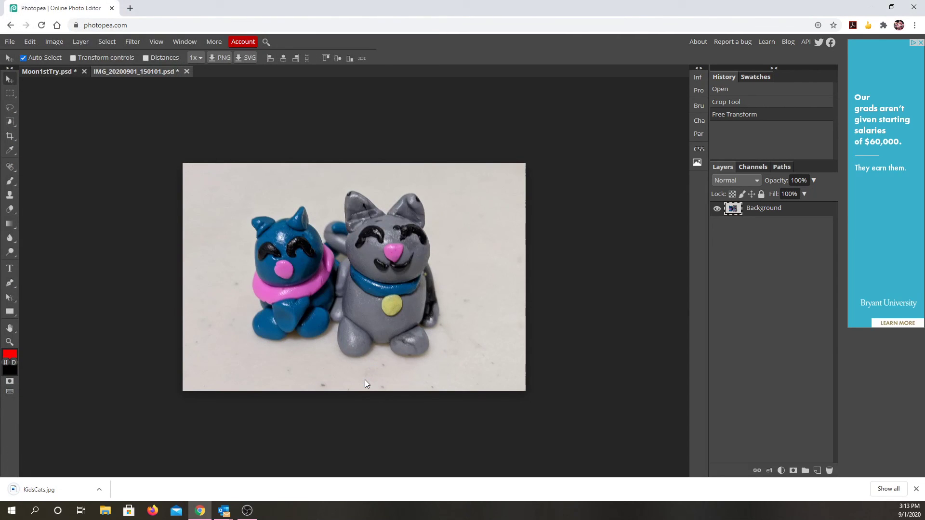